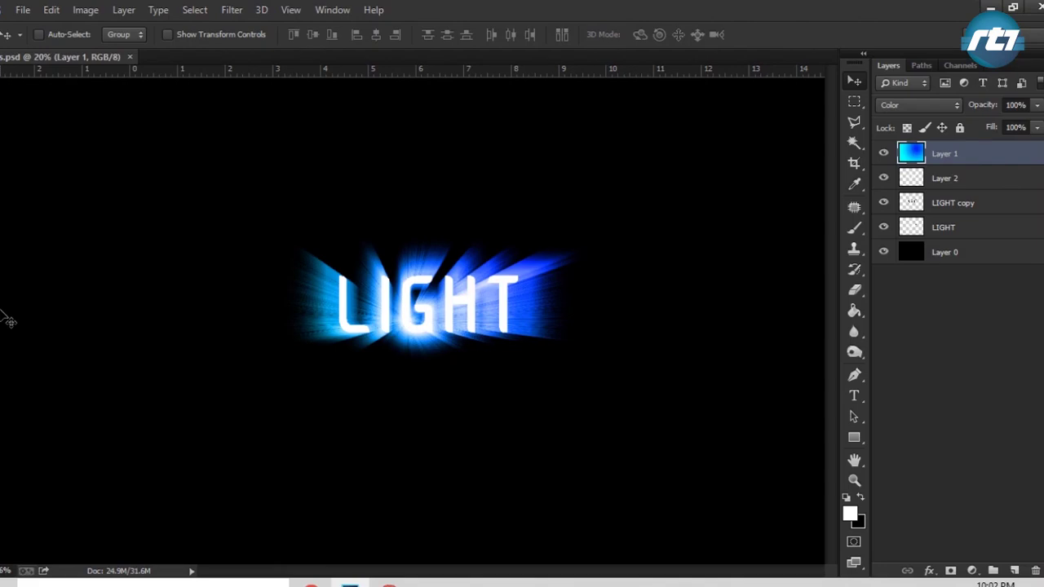
- Create a new 297 x 210 mm white document and type LIGHT on the canvas
click(24, 10)
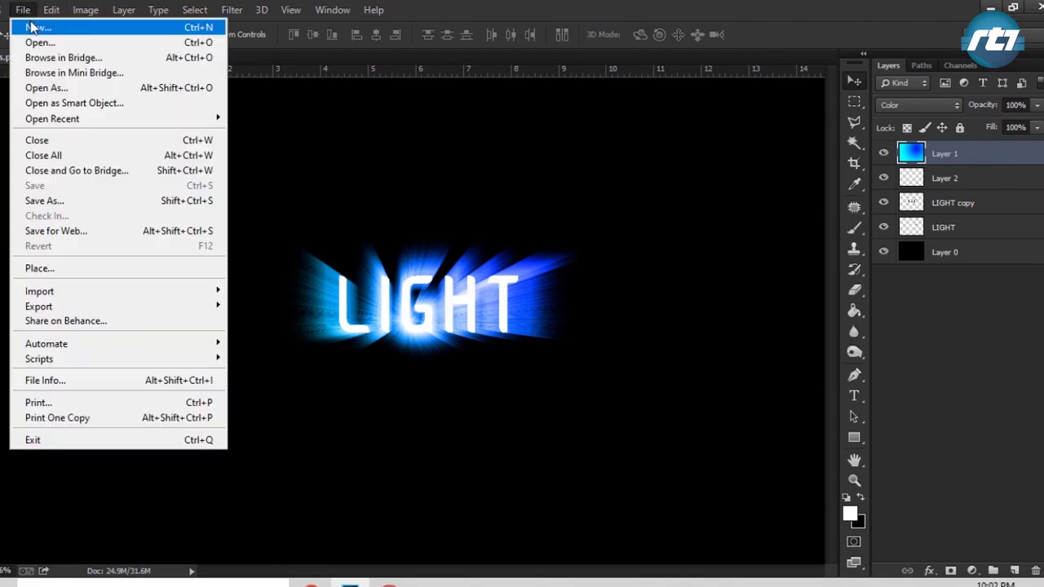
click(37, 26)
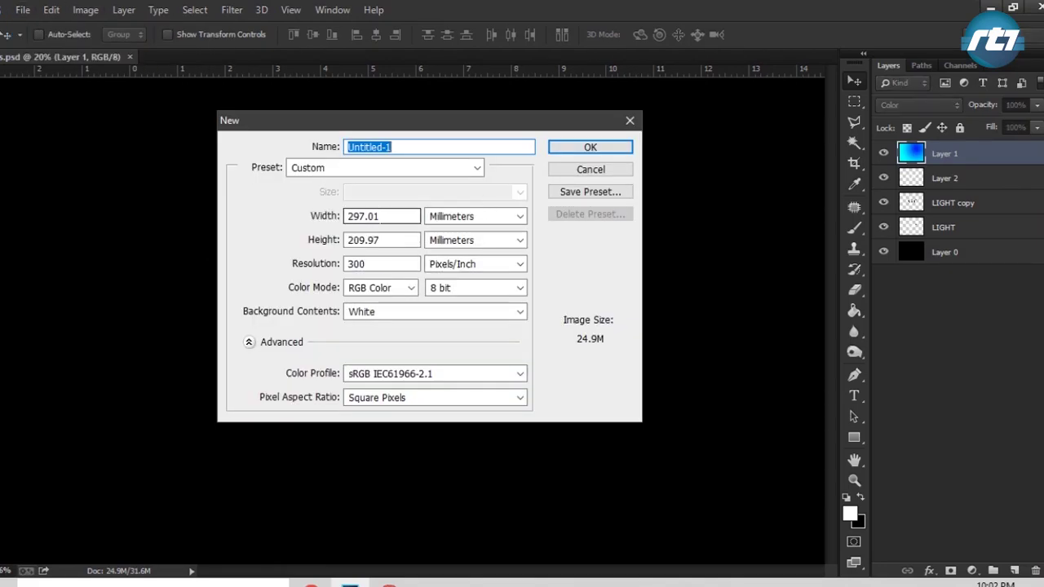
click(590, 151)
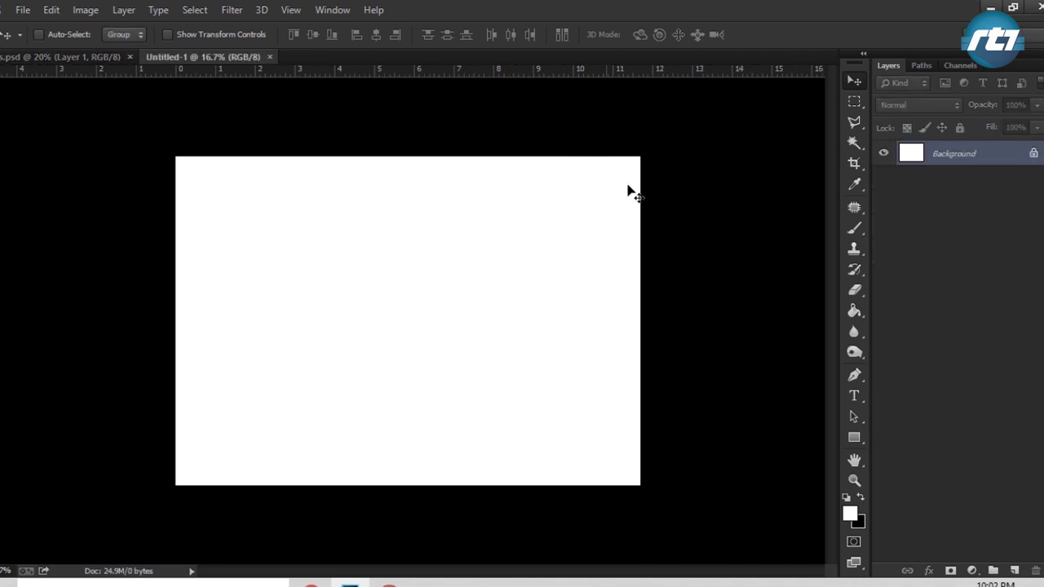
click(852, 397)
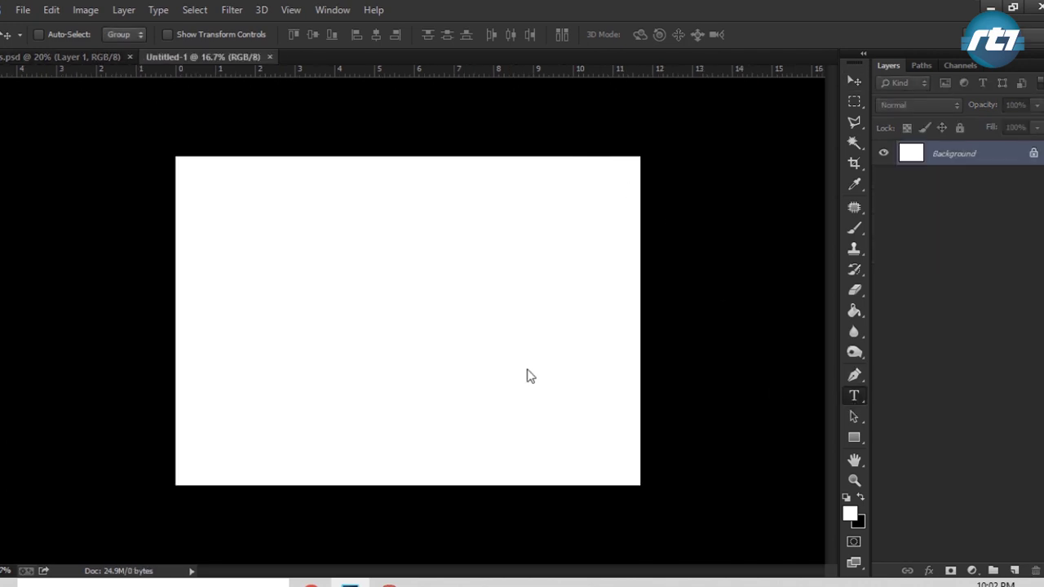
click(298, 328)
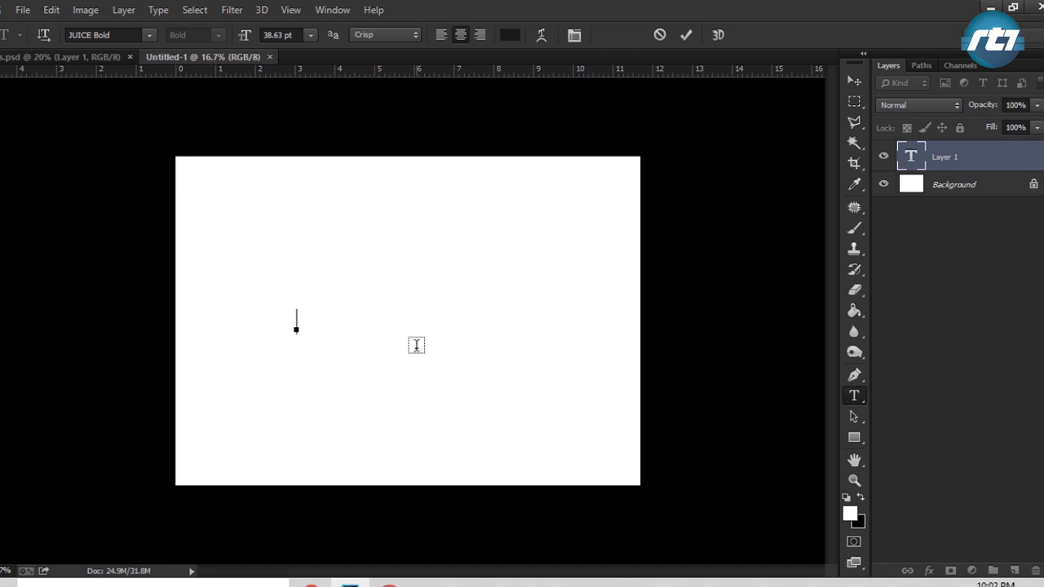
text(LIGHT)
- Scale the LIGHT text up to about 231% and centre it on the canvas
click(852, 81)
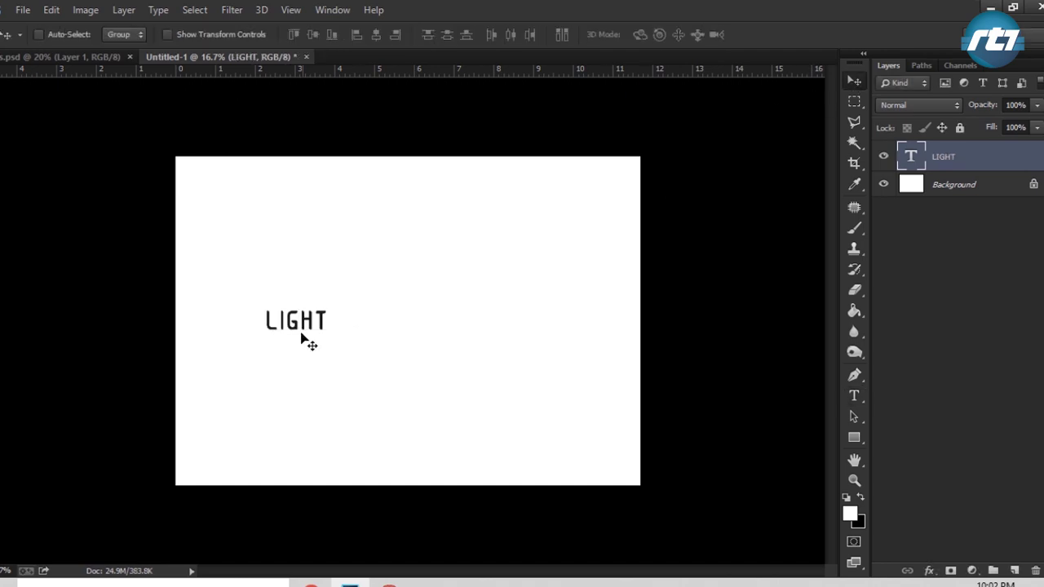
drag(302, 336, 387, 326)
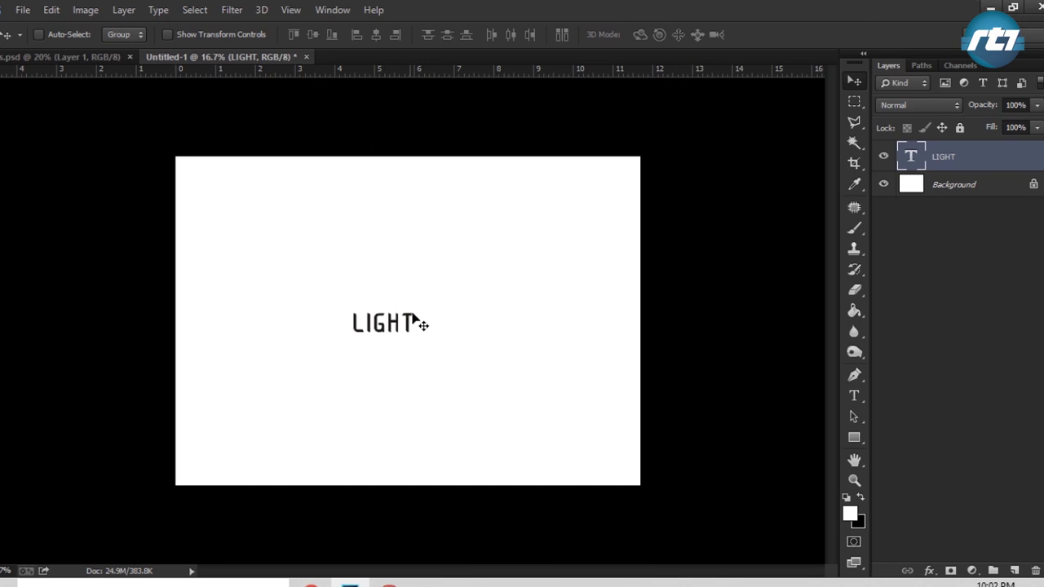
key(ctrl+t)
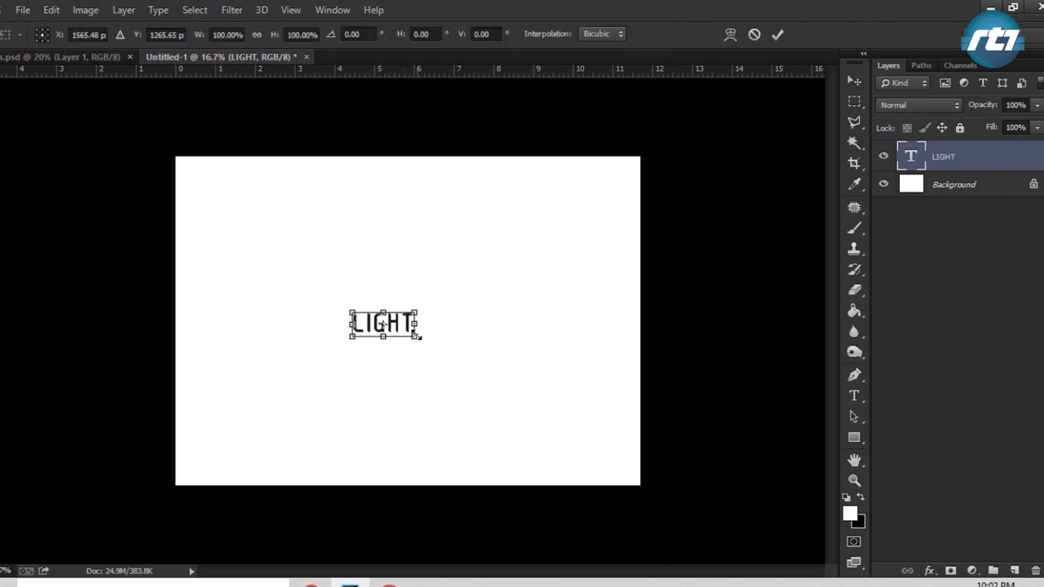
drag(416, 336, 489, 384)
drag(459, 350, 435, 336)
key(Return)
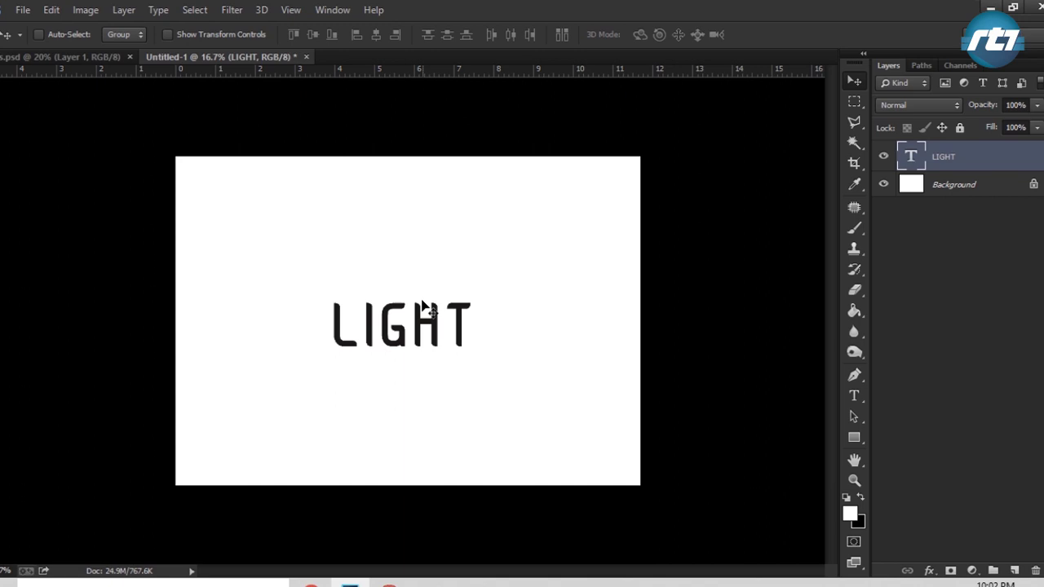
- Rasterize the LIGHT type layer and save its letter selection as channel Alpha 1
right_click(958, 155)
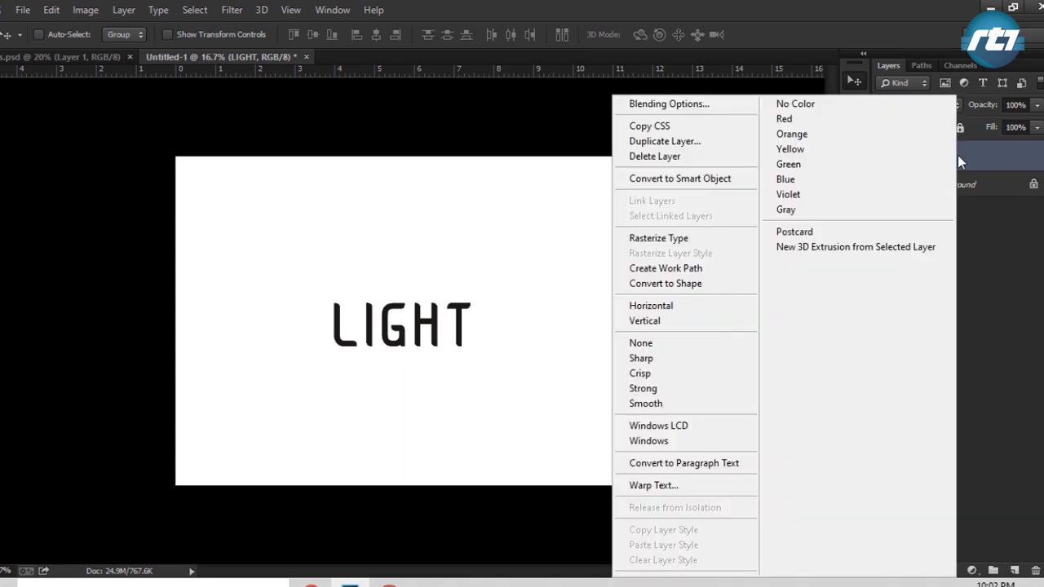
click(693, 239)
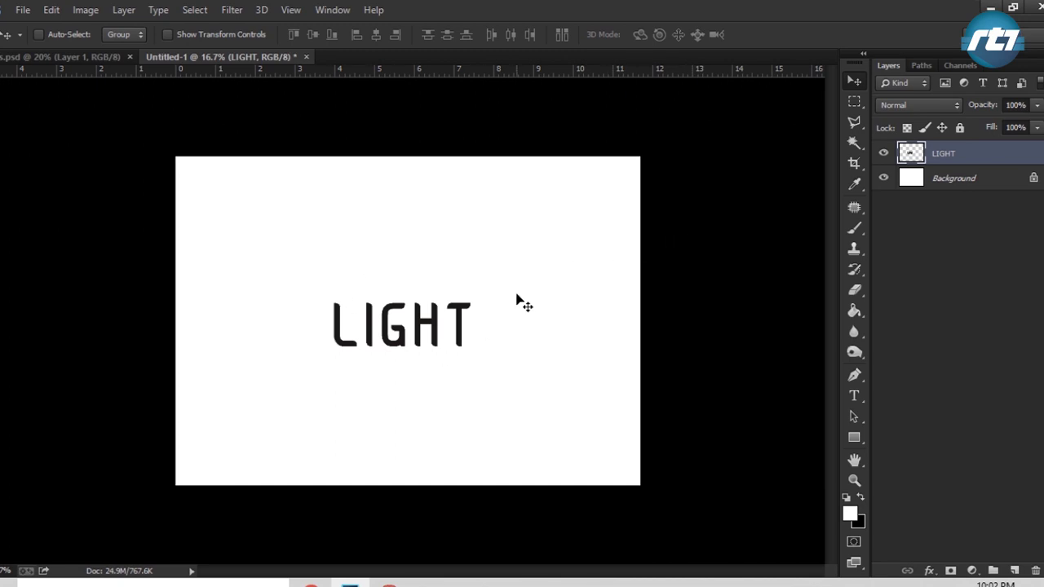
ctrl+click(912, 153)
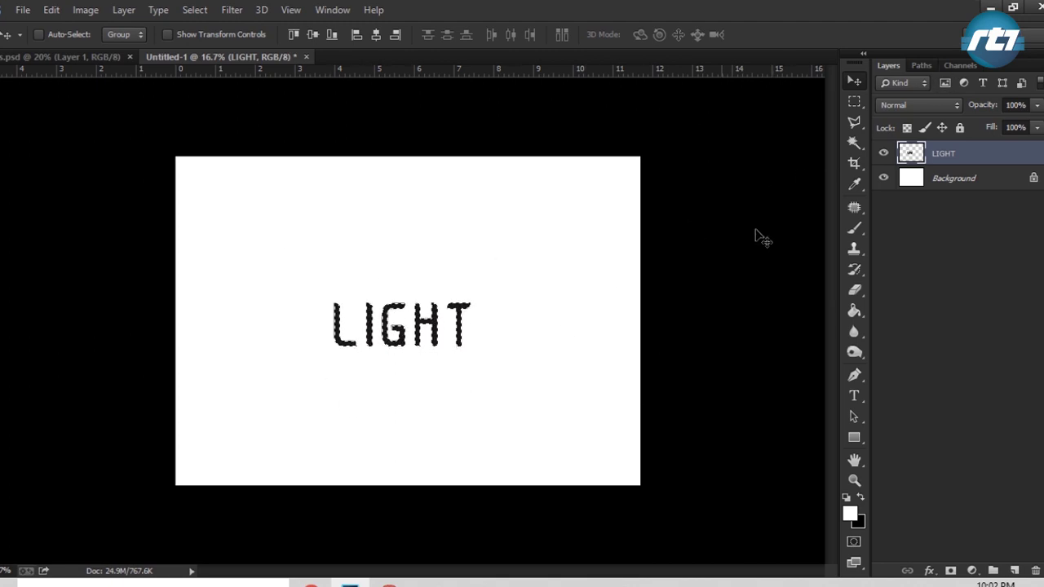
click(959, 66)
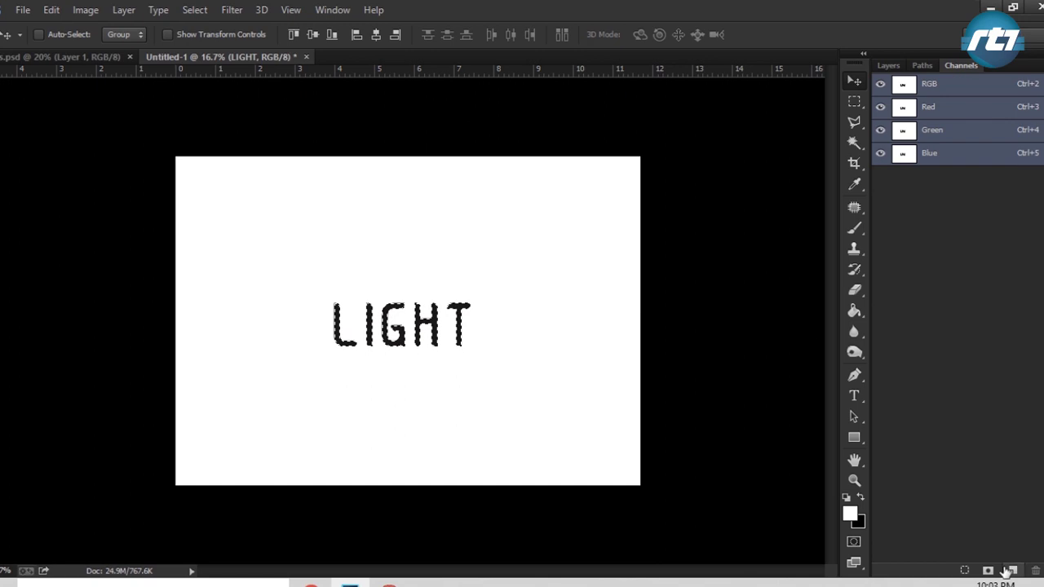
click(988, 571)
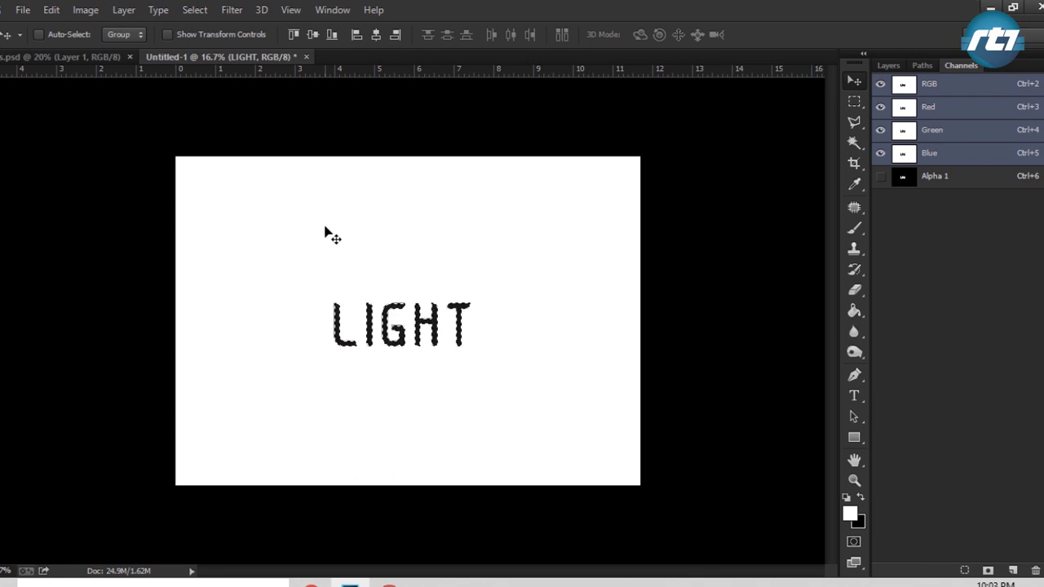
- Fill the LIGHT letter selection with White using Edit > Fill
click(50, 12)
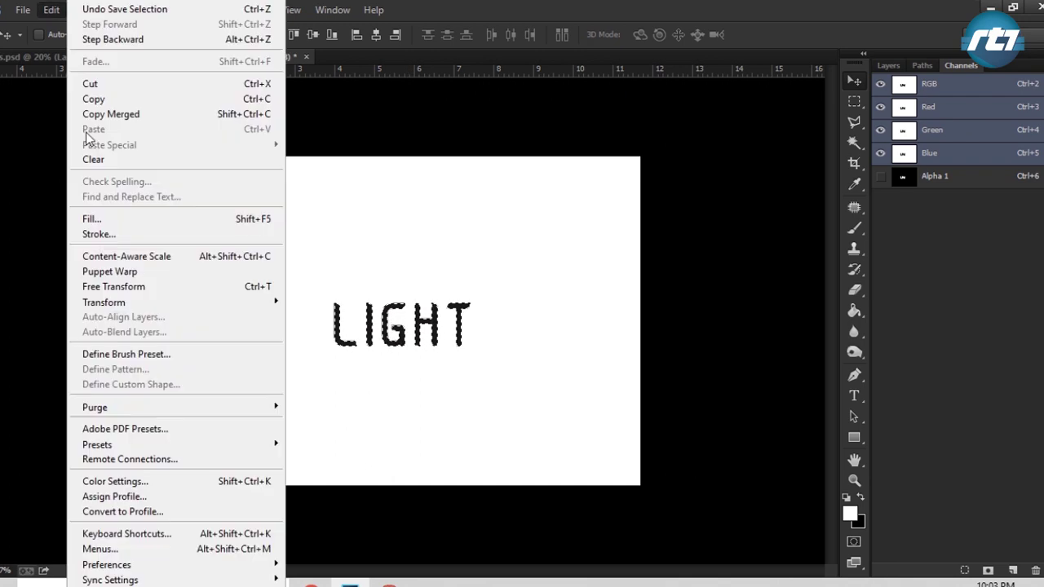
click(149, 221)
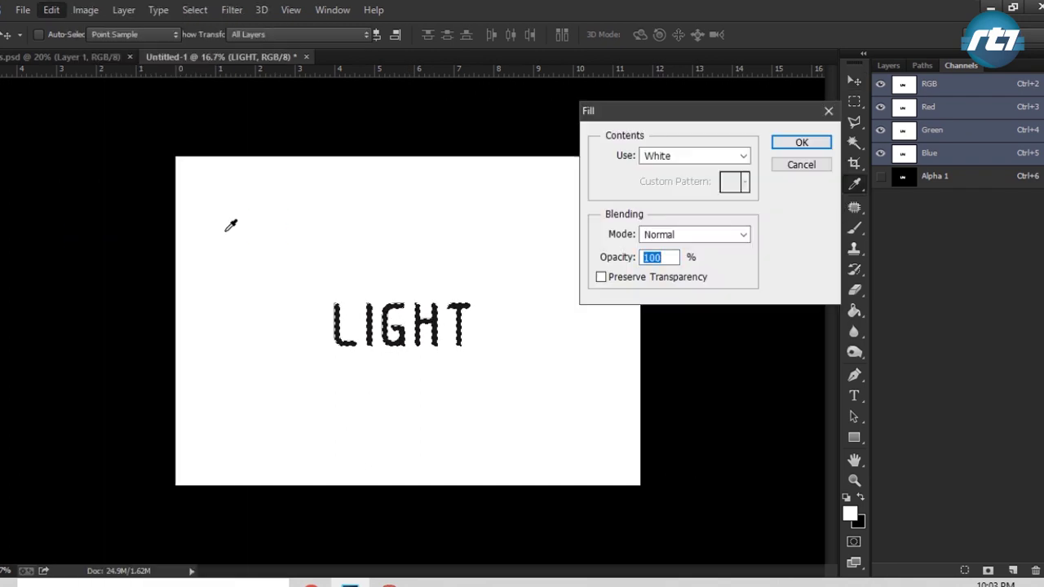
click(679, 159)
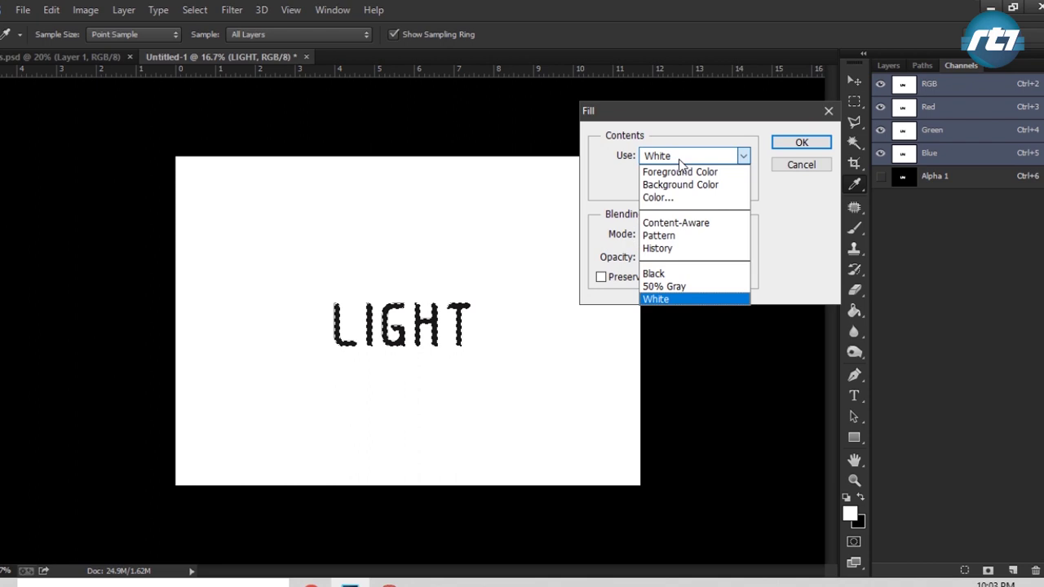
click(669, 300)
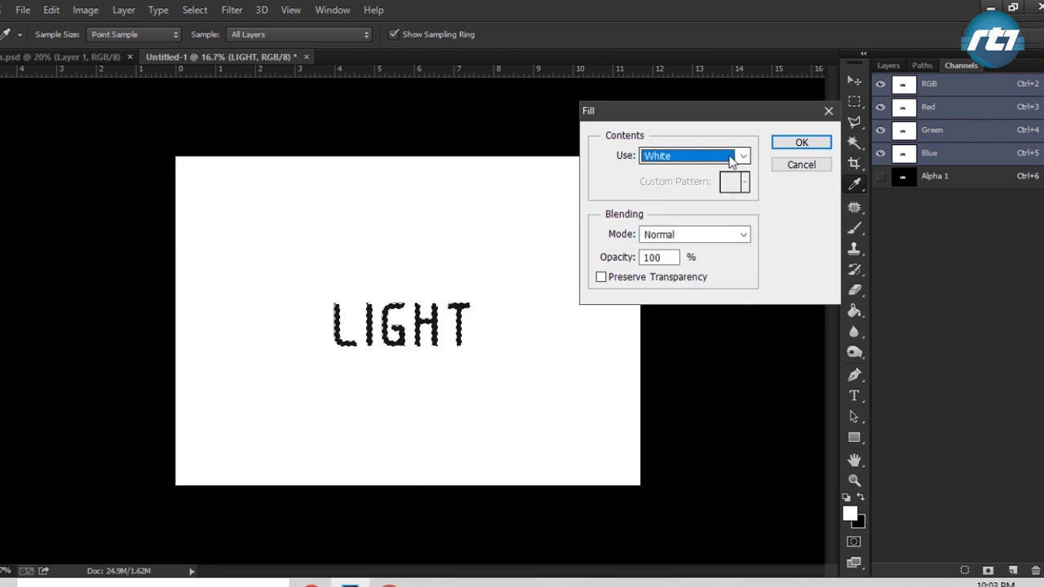
click(788, 147)
key(v)
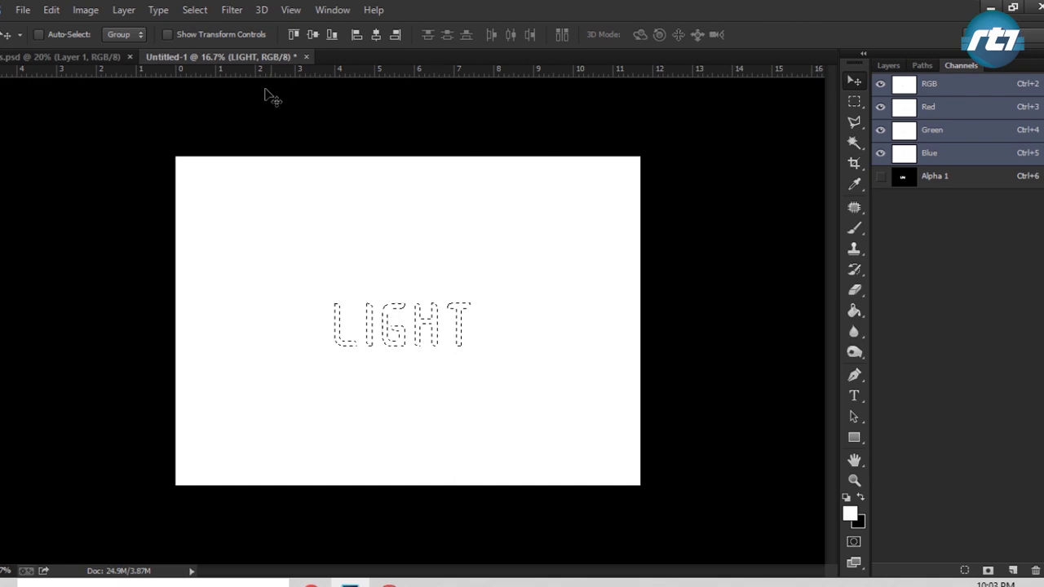
- Apply a 2.5 px Gaussian Blur to the selected white letters
click(232, 10)
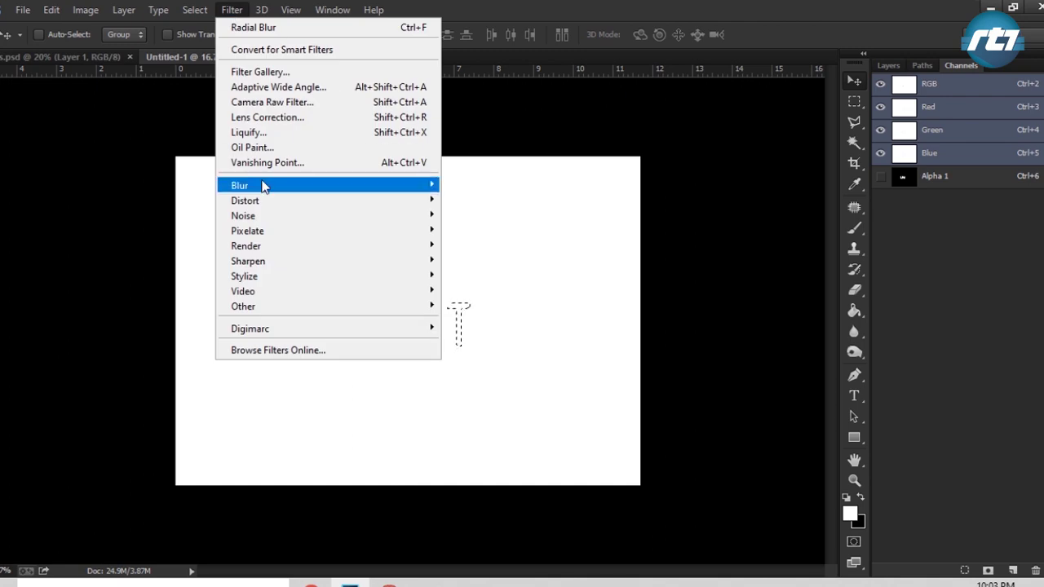
mouse_move(263, 187)
click(489, 297)
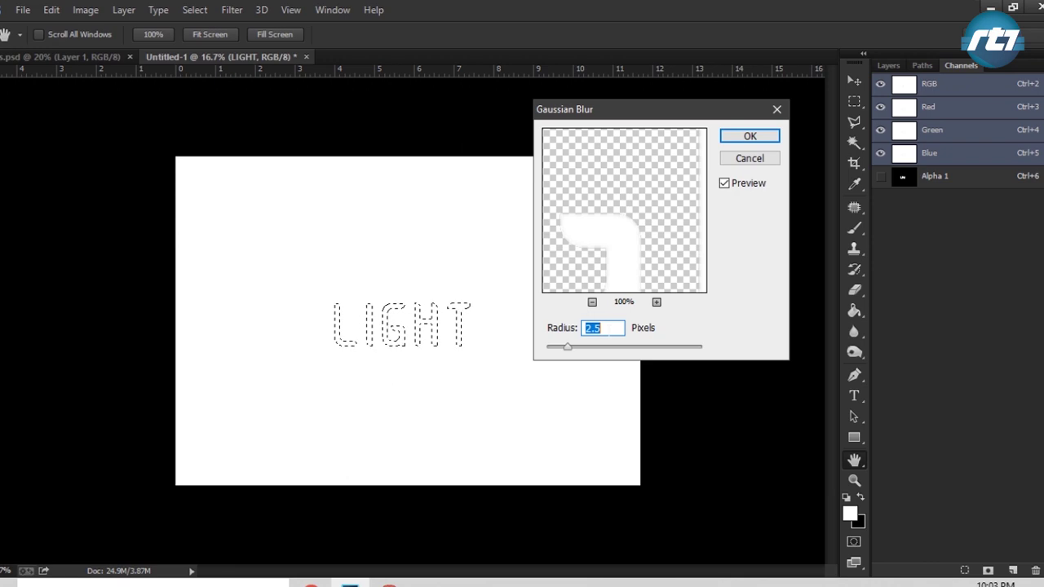
click(752, 137)
key(v)
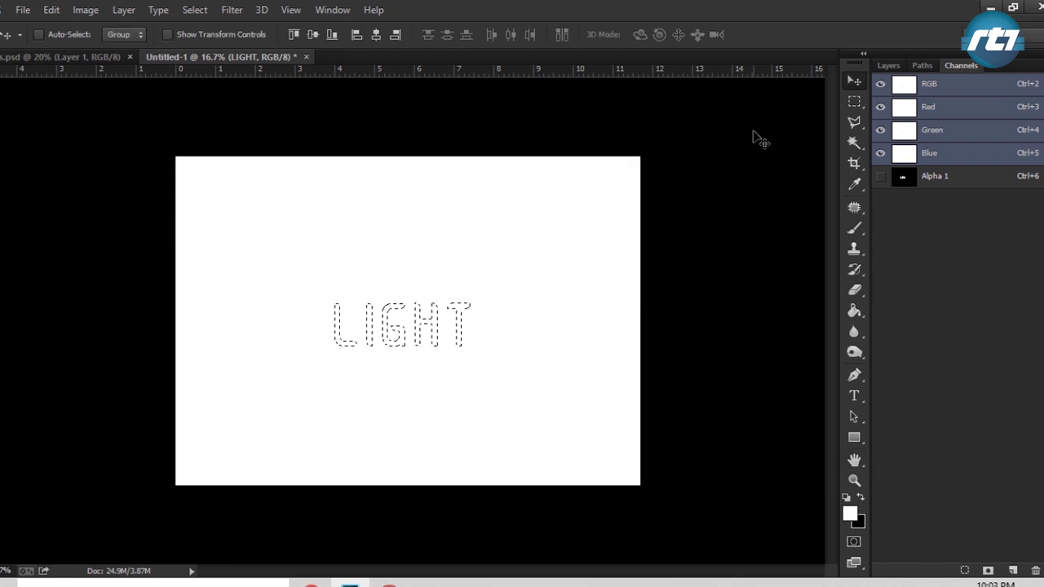
- Apply Stylize > Solarize to the letters and deselect with Ctrl+D
click(229, 10)
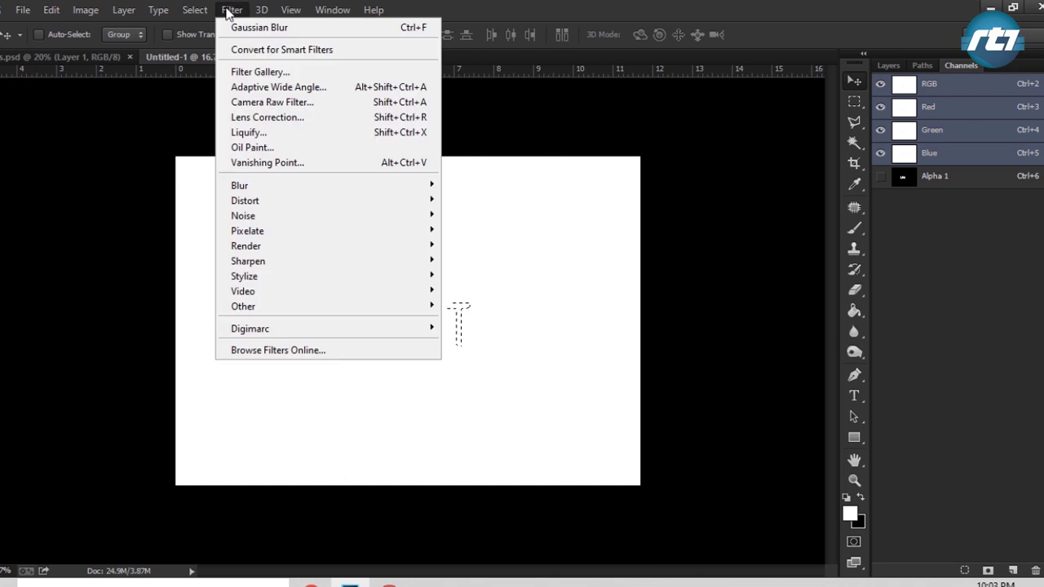
mouse_move(265, 277)
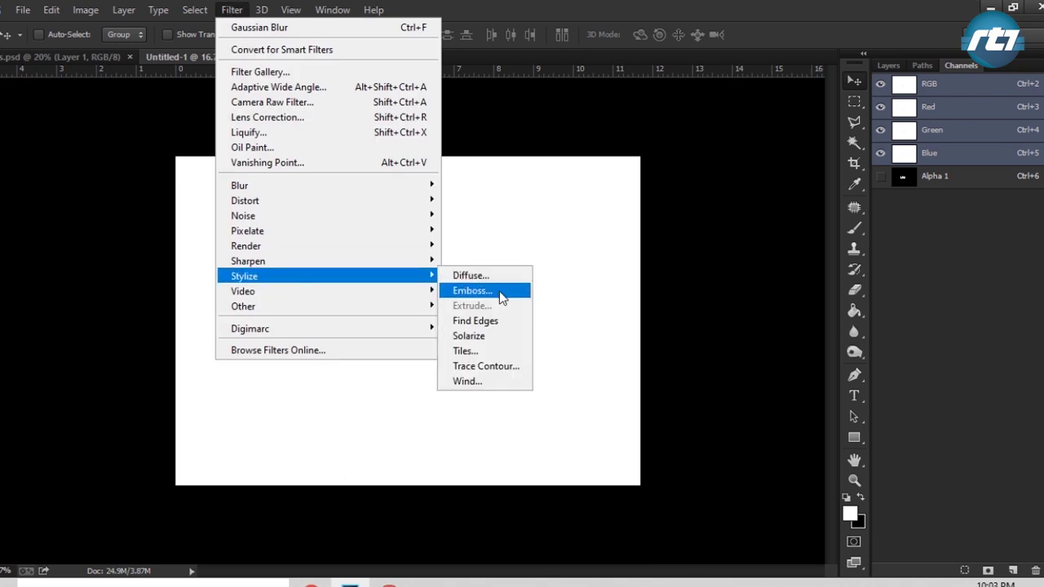
click(492, 335)
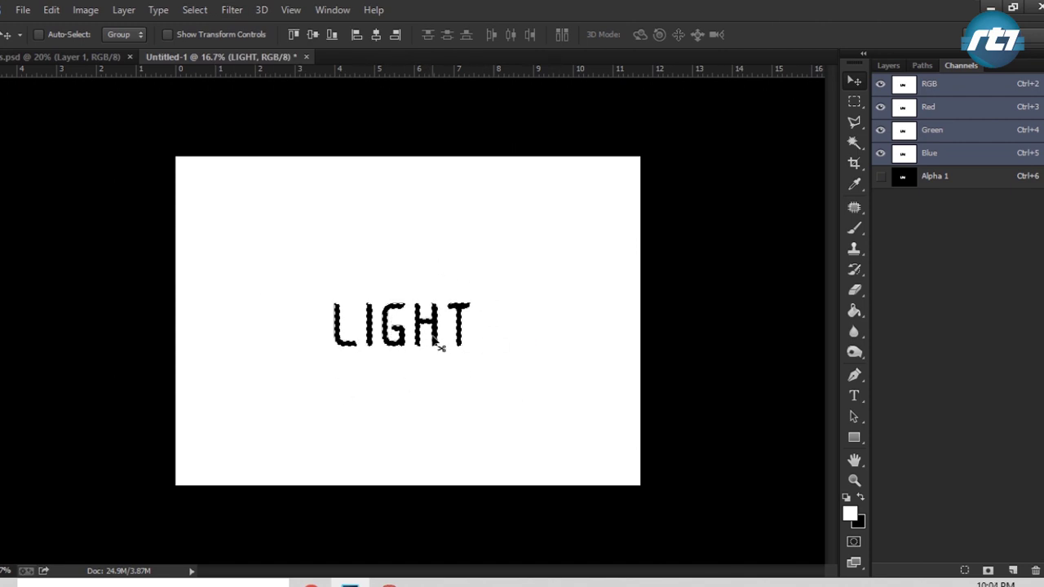
key(ctrl+d)
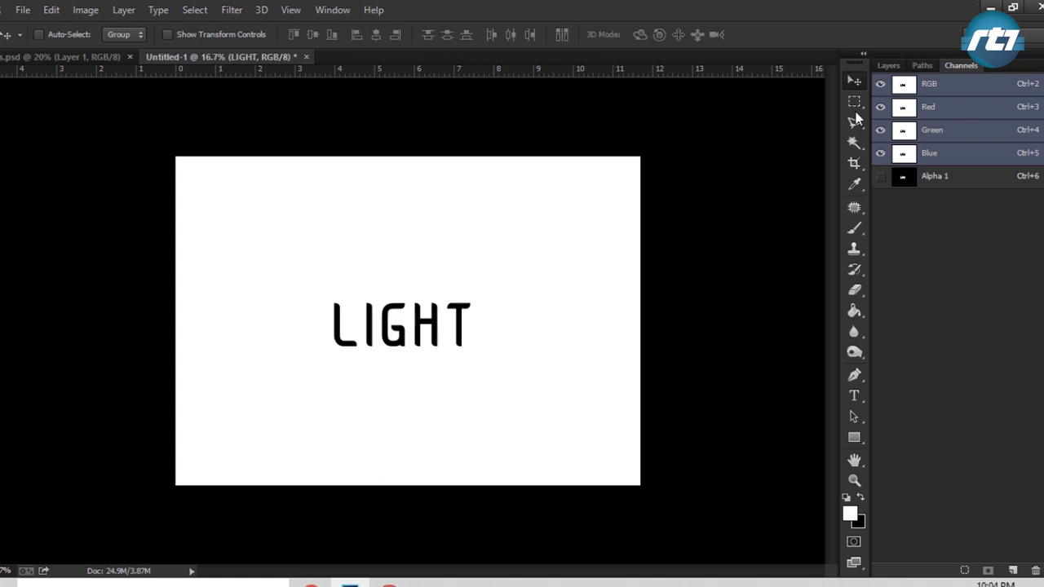
- Duplicate the LIGHT layer and apply Polar Coordinates set to Polar to Rectangular on the copy
click(888, 65)
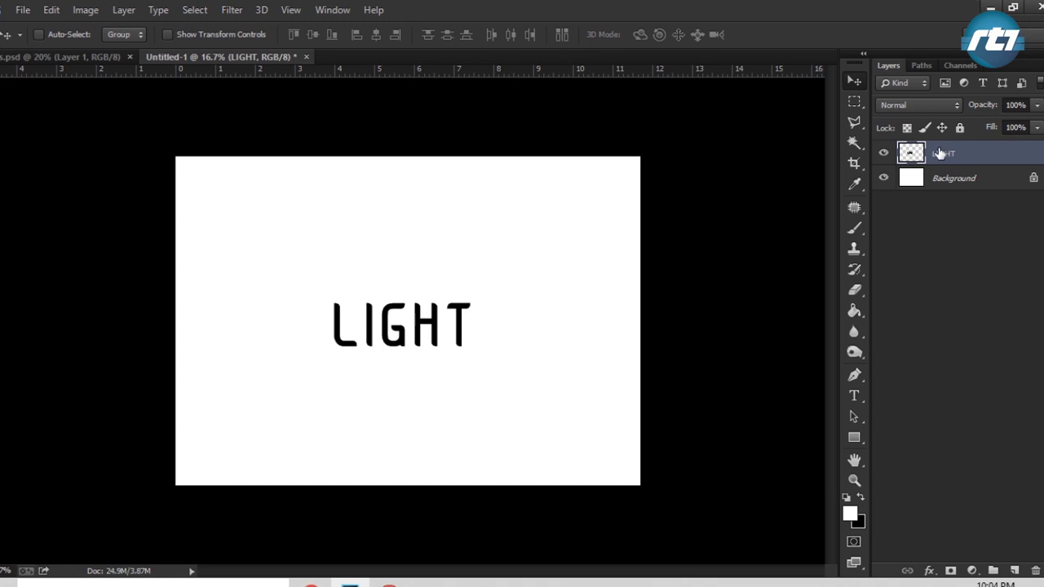
key(ctrl+j)
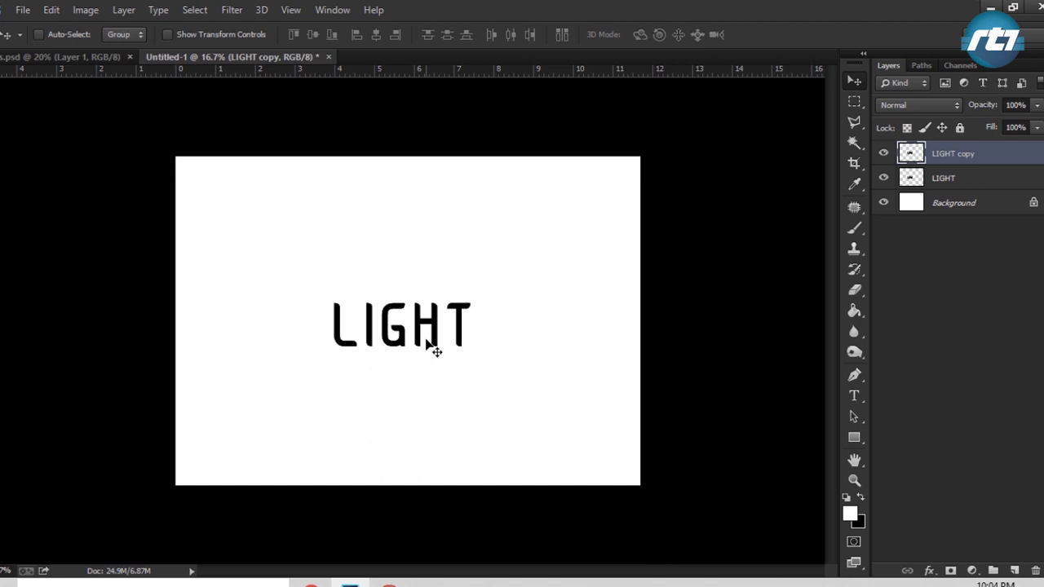
click(232, 11)
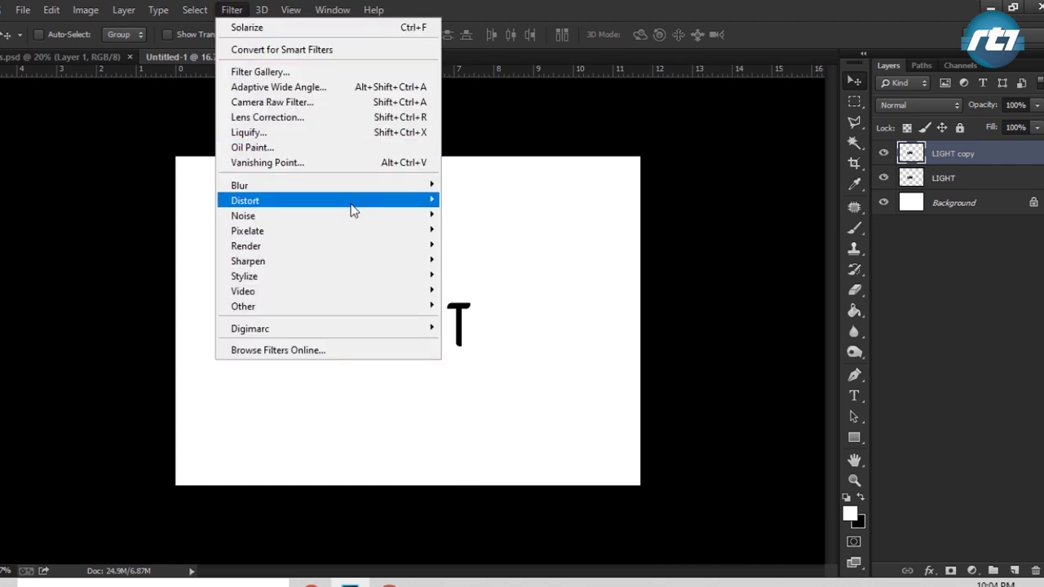
mouse_move(362, 204)
click(491, 232)
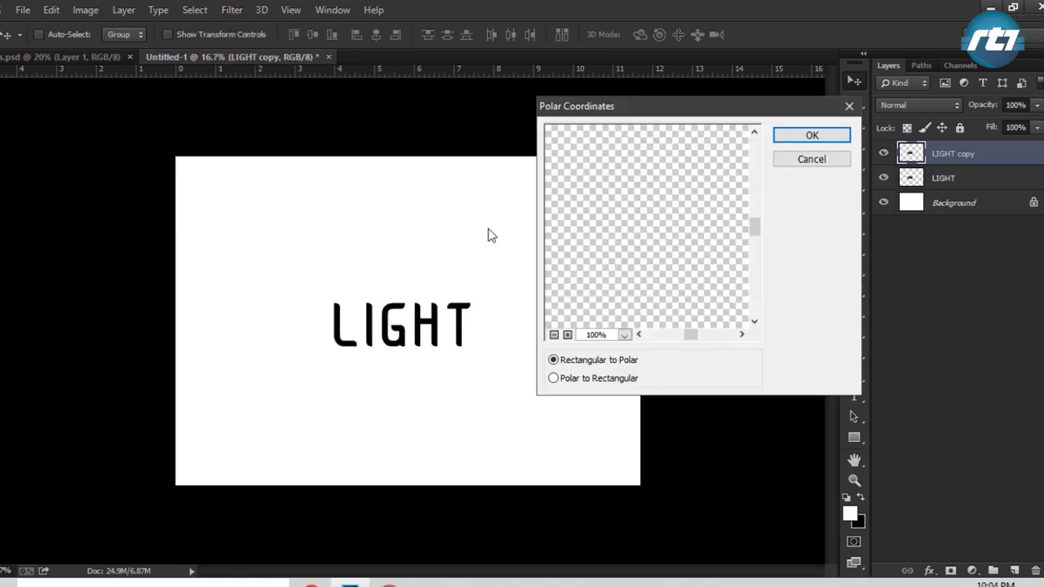
click(553, 334)
click(553, 335)
click(553, 334)
drag(620, 250, 620, 234)
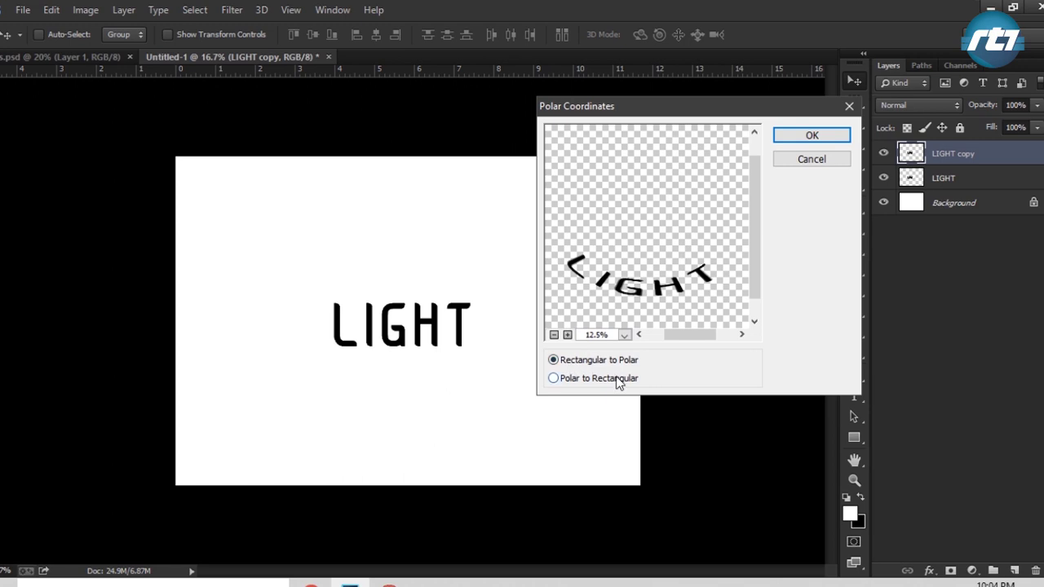
click(590, 379)
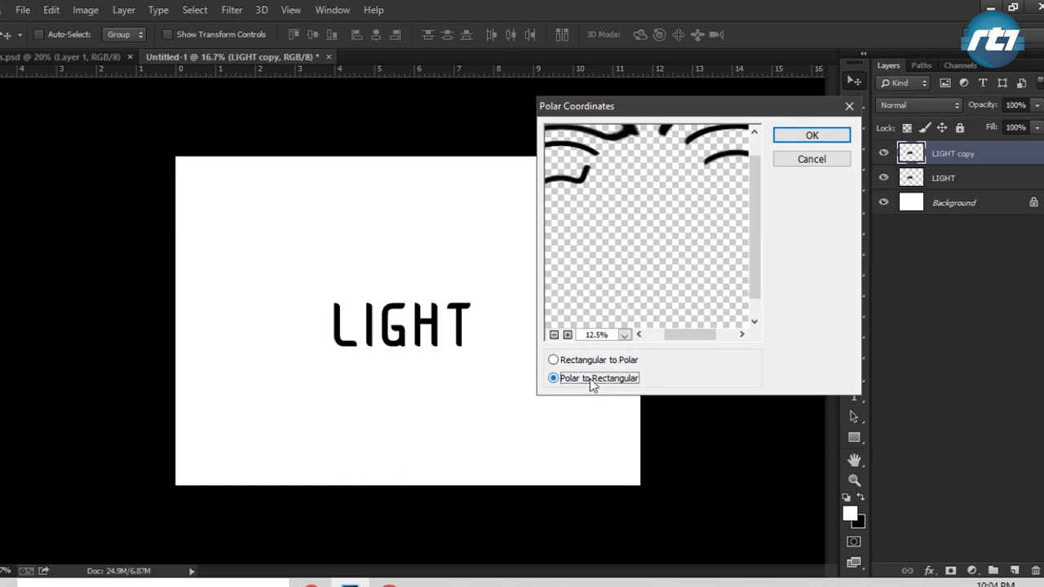
drag(658, 189, 666, 245)
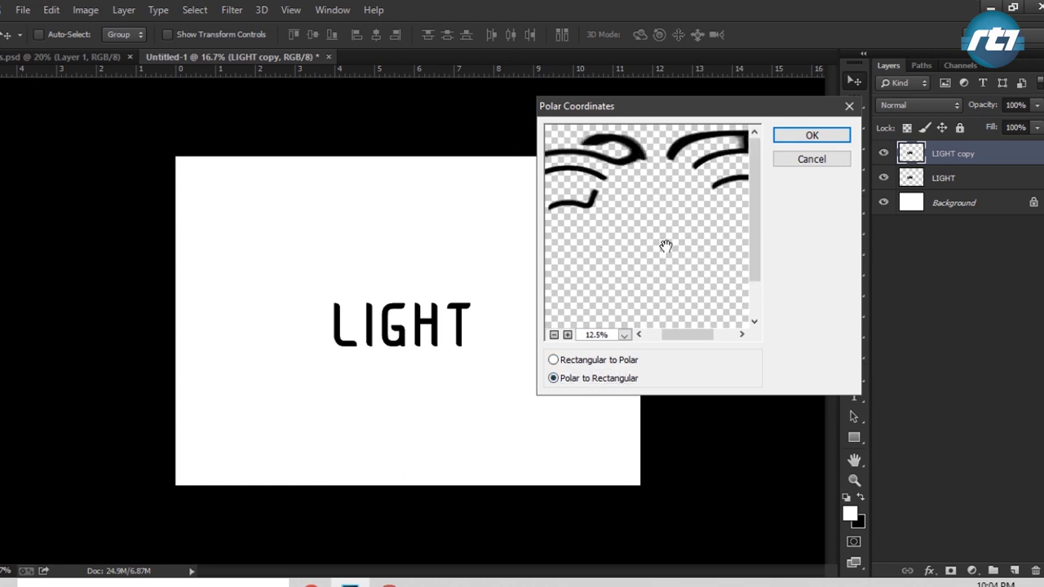
click(785, 135)
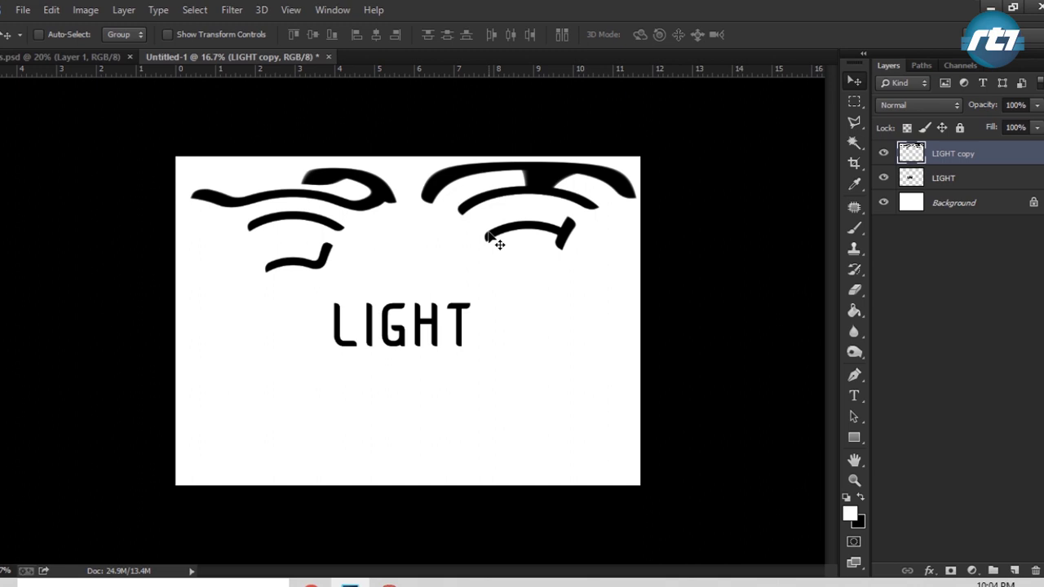
- Rotate the canvas 90° clockwise and invert the LIGHT copy layer with Ctrl+I
click(85, 9)
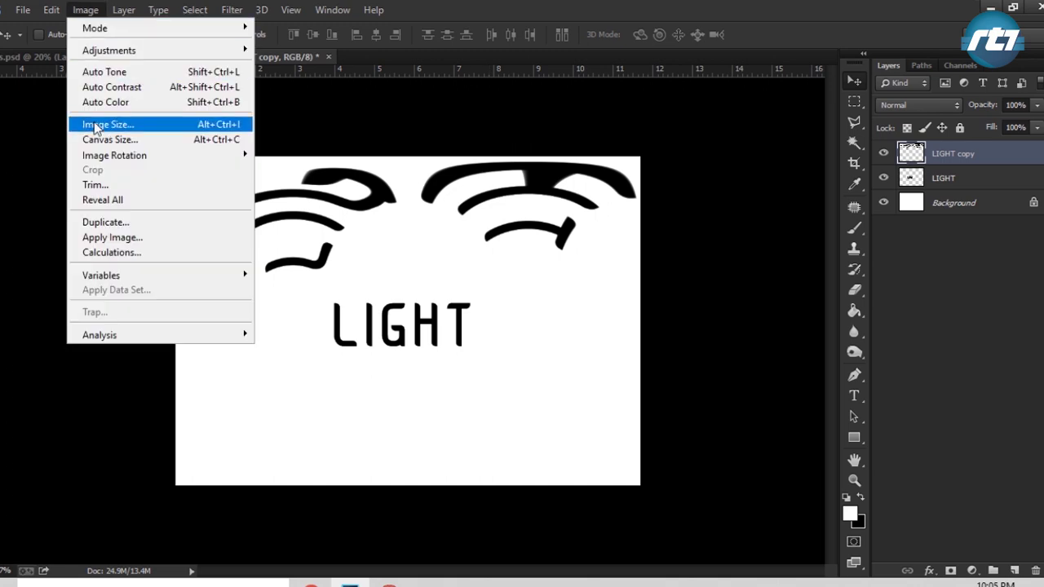
mouse_move(107, 157)
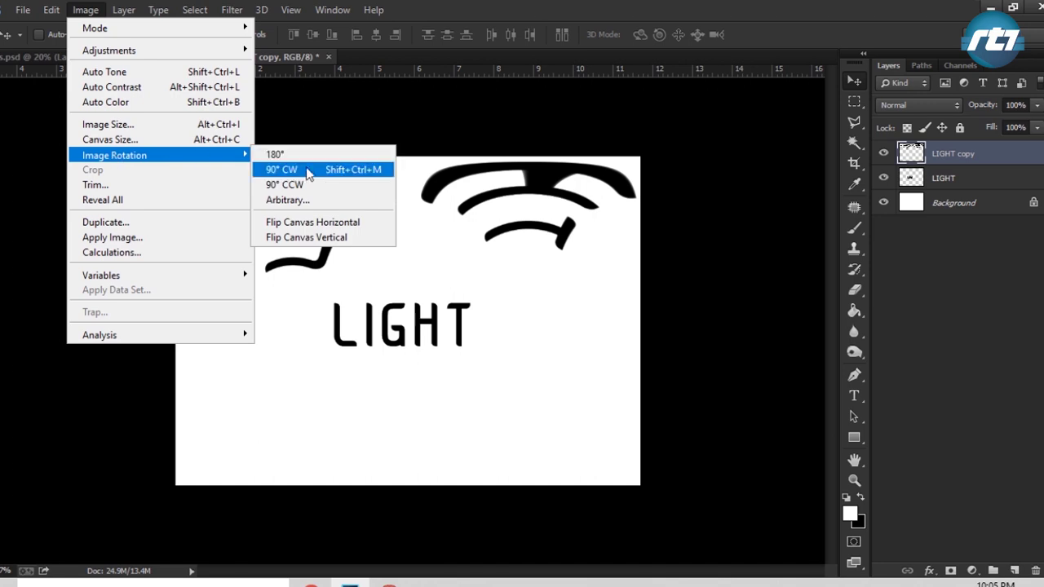
click(308, 174)
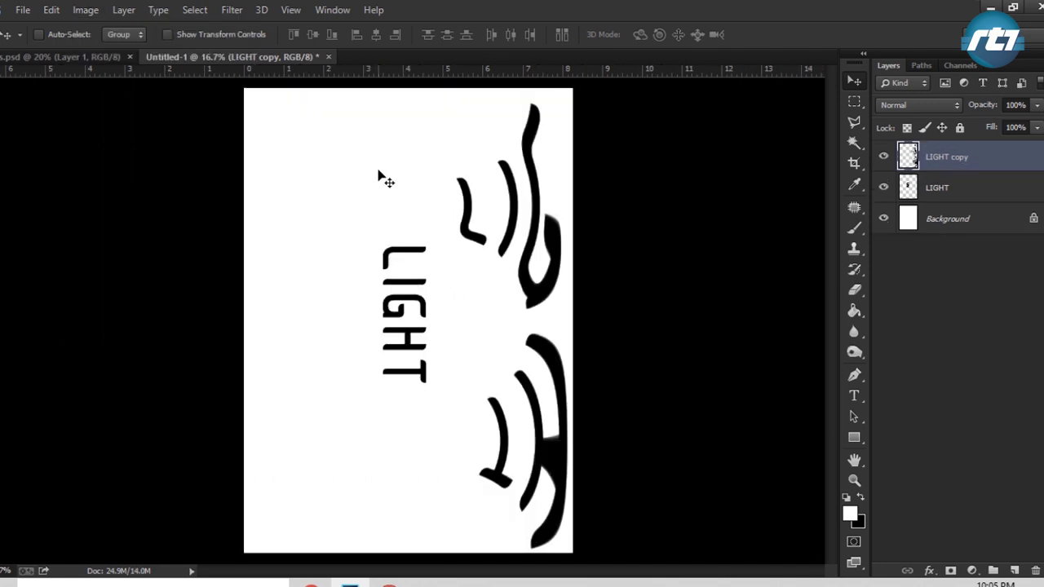
key(ctrl+i)
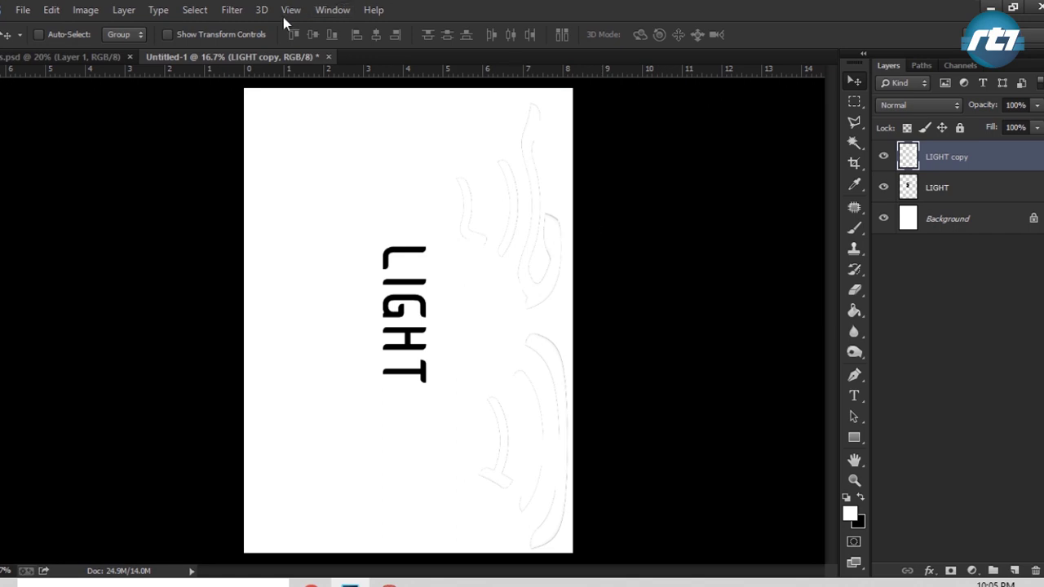
- Apply the Wind filter, method Wind, direction From the Right, to the LIGHT copy layer
click(239, 12)
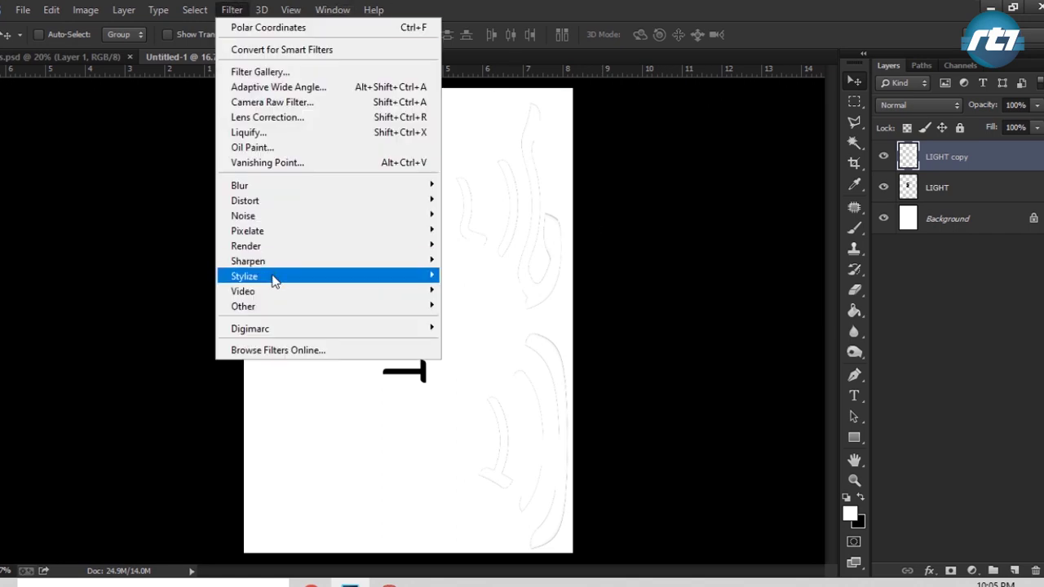
mouse_move(272, 275)
click(467, 381)
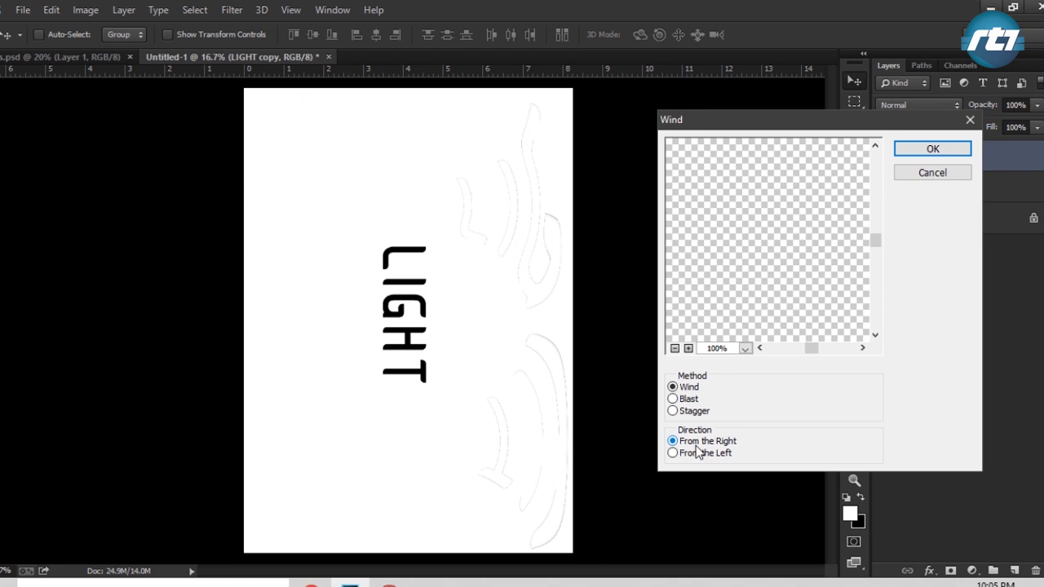
click(674, 348)
click(674, 348)
click(674, 348)
click(674, 348)
click(675, 348)
click(675, 348)
click(674, 348)
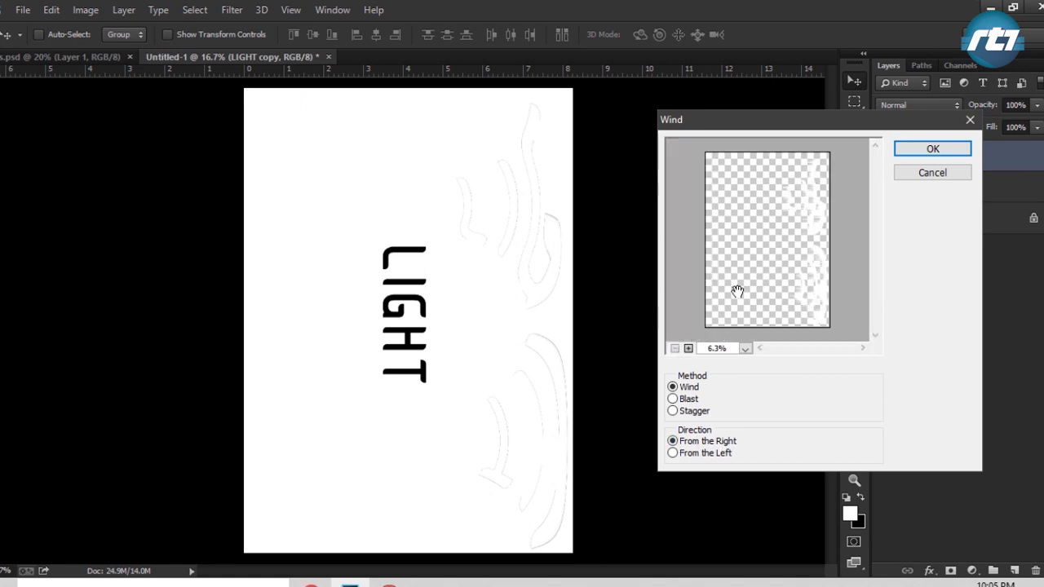
click(689, 348)
click(688, 348)
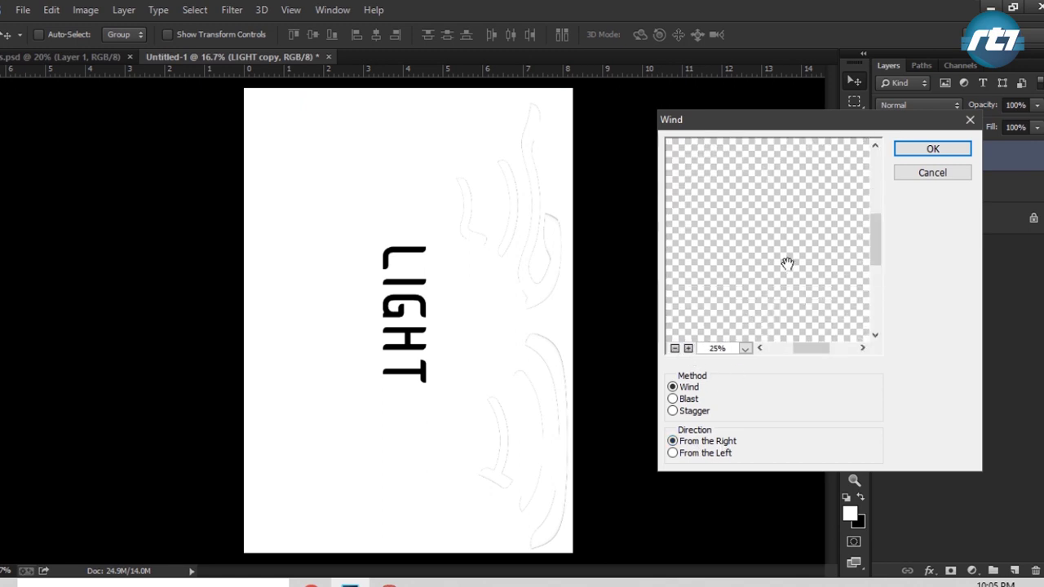
mouse_move(787, 261)
mouse_down()
mouse_move(776, 275)
mouse_move(752, 270)
mouse_move(763, 265)
mouse_up()
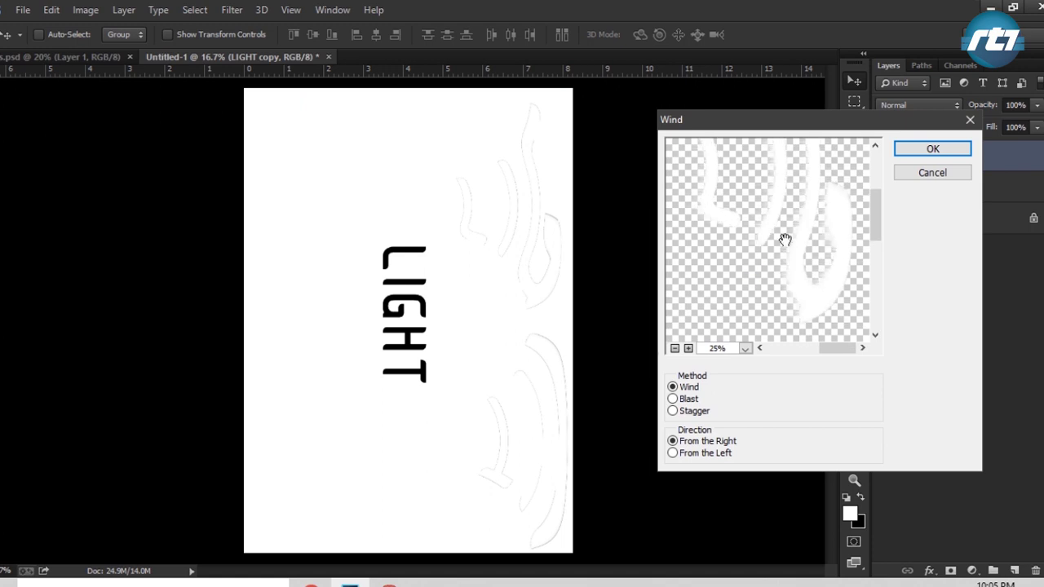
click(914, 151)
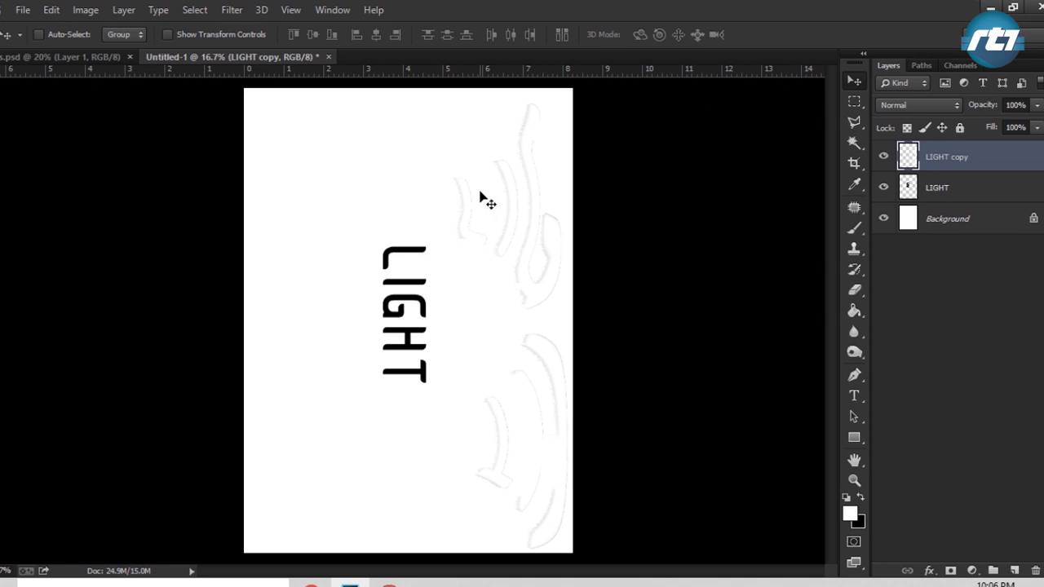
- Reapply the Wind filter with Ctrl+F to lengthen and thicken the streaks
click(232, 11)
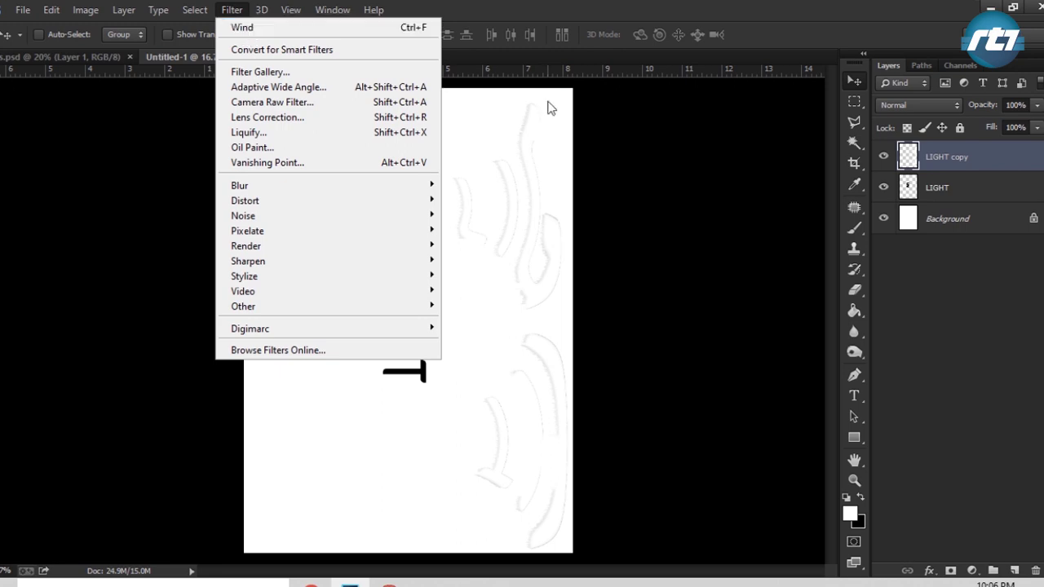
click(626, 140)
key(ctrl+f)
key(ctrl+f)
key(ctrl+f)
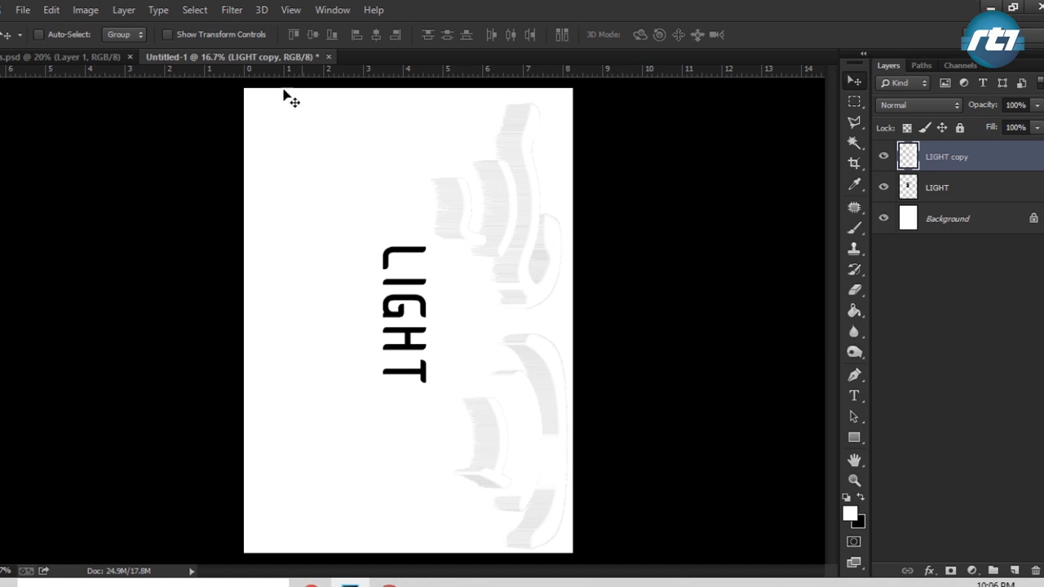
click(84, 11)
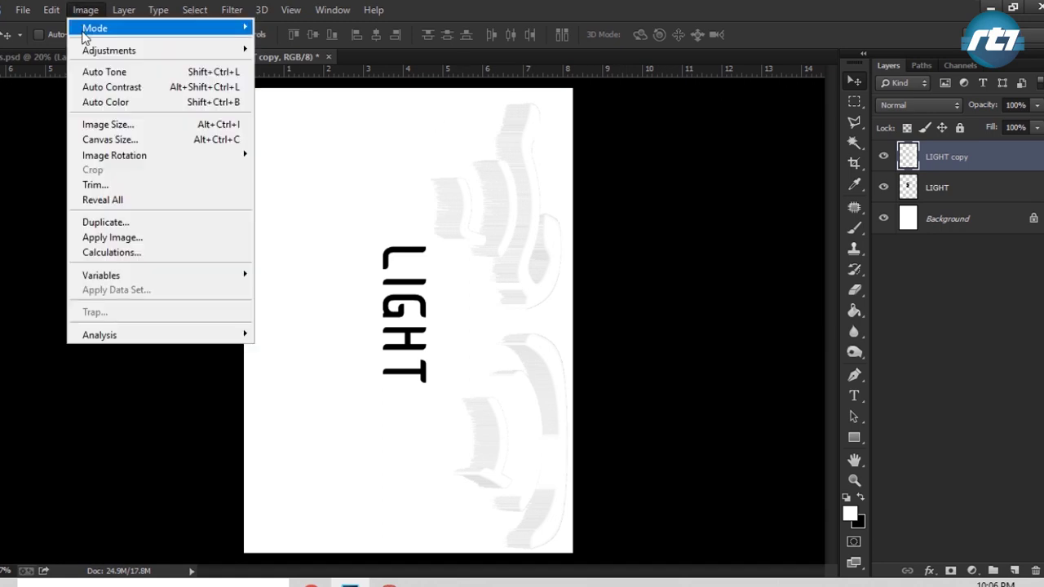
click(100, 72)
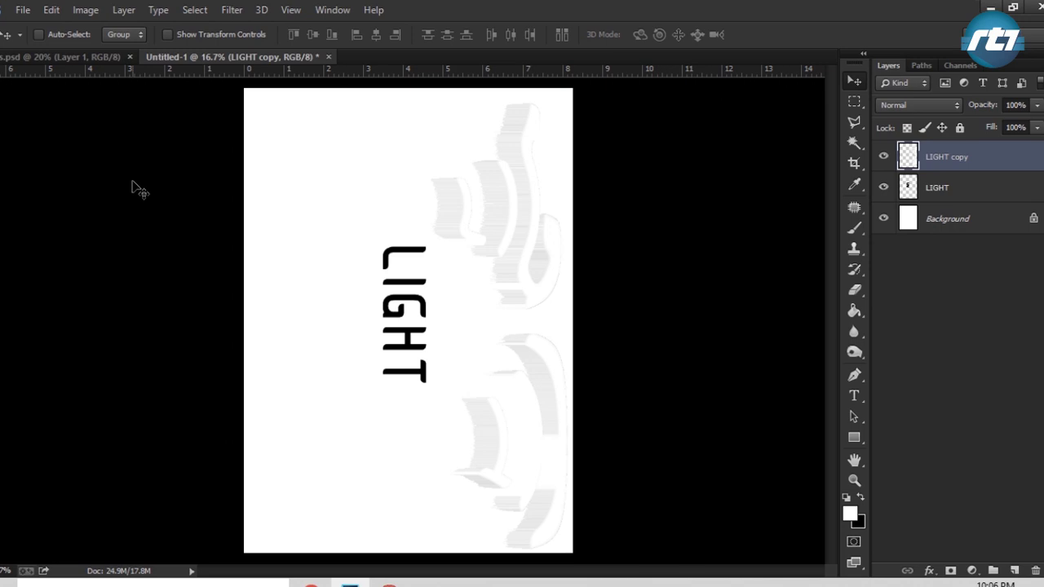
- Rotate the canvas with Image Rotation > 90° CCW back to landscape
click(86, 10)
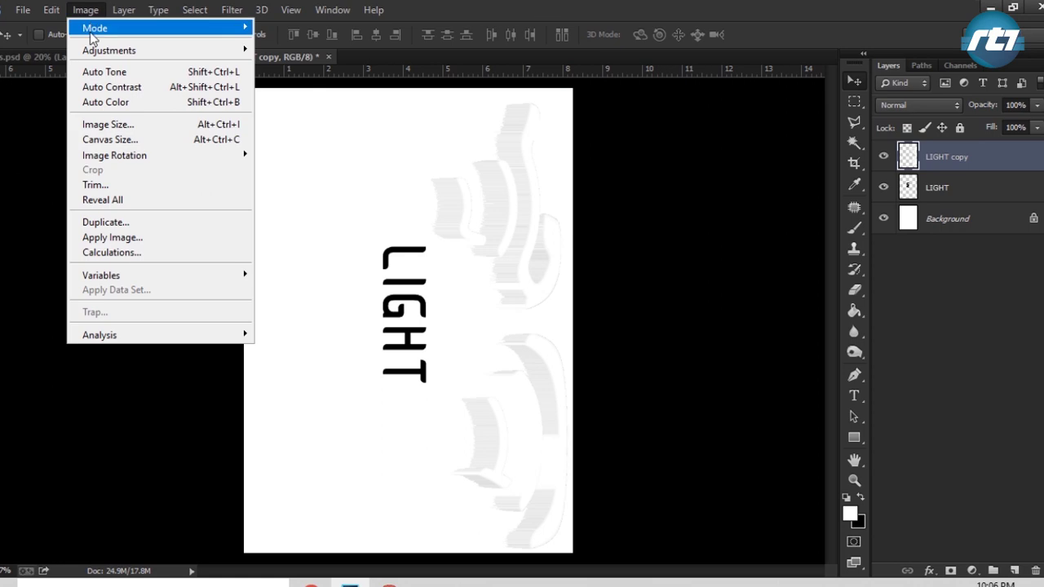
mouse_move(198, 160)
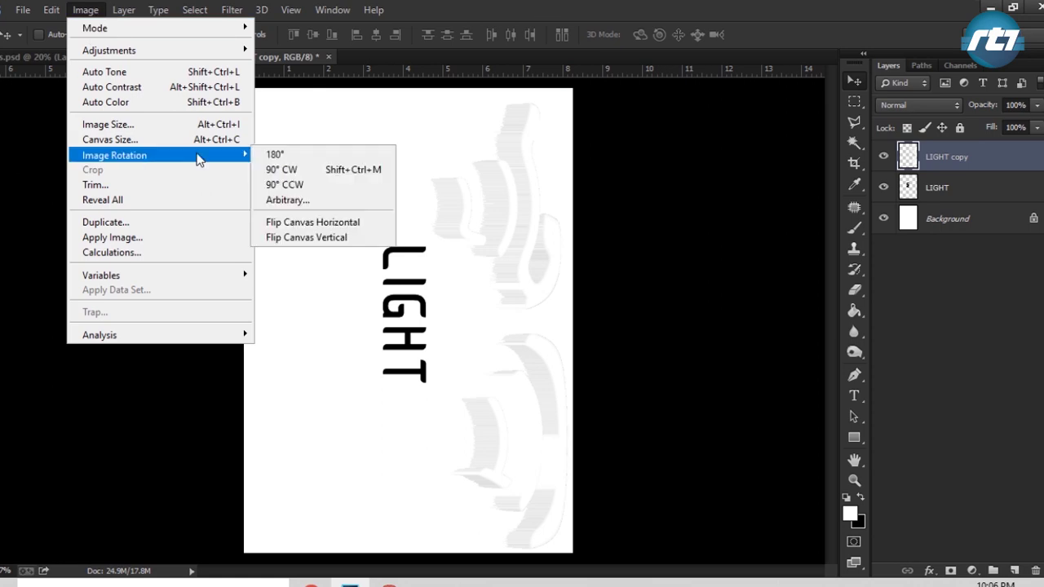
click(302, 186)
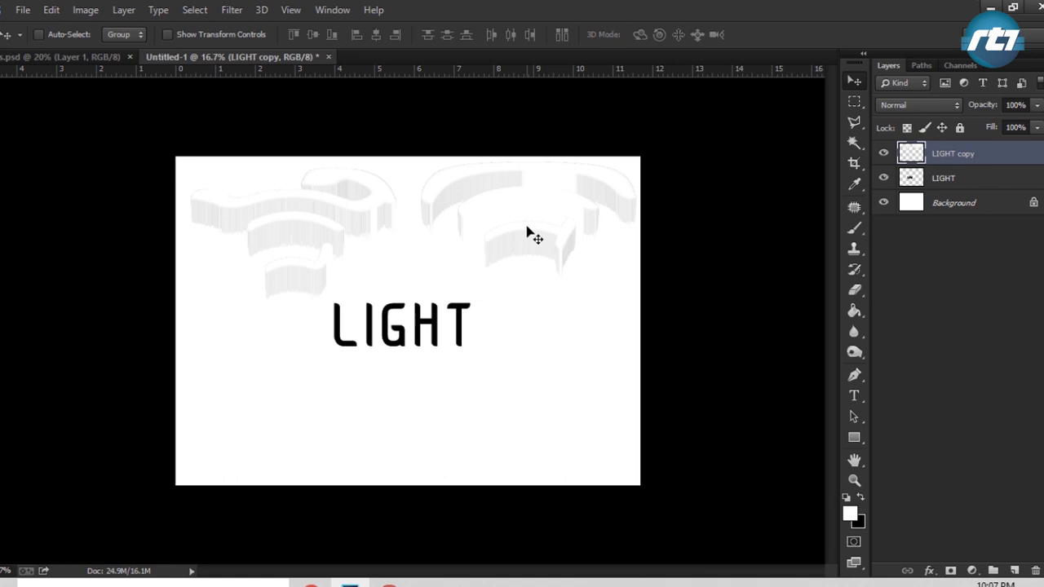
- Apply Polar Coordinates set to Rectangular to Polar on the LIGHT copy layer
click(232, 10)
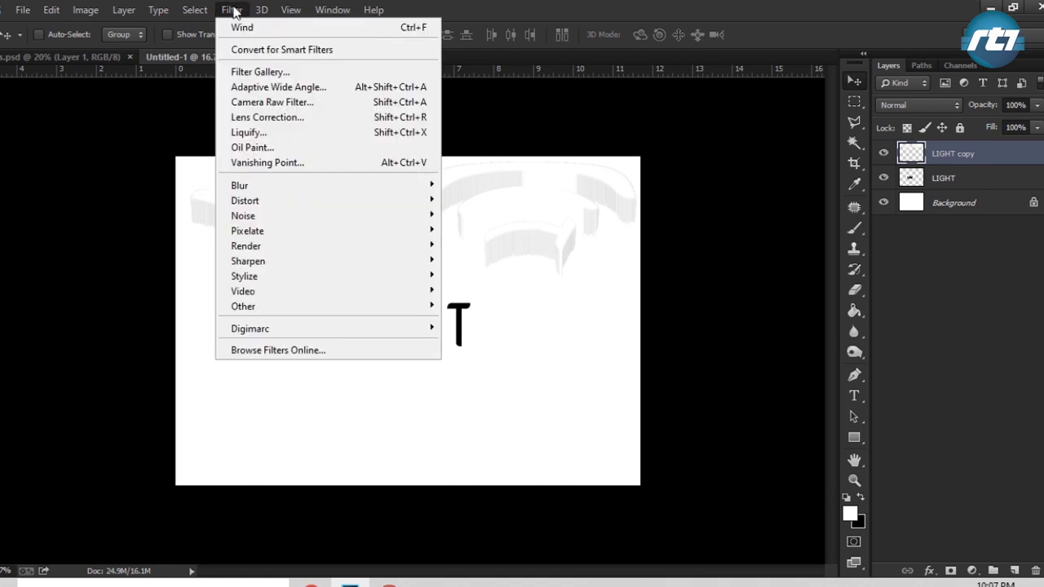
mouse_move(333, 200)
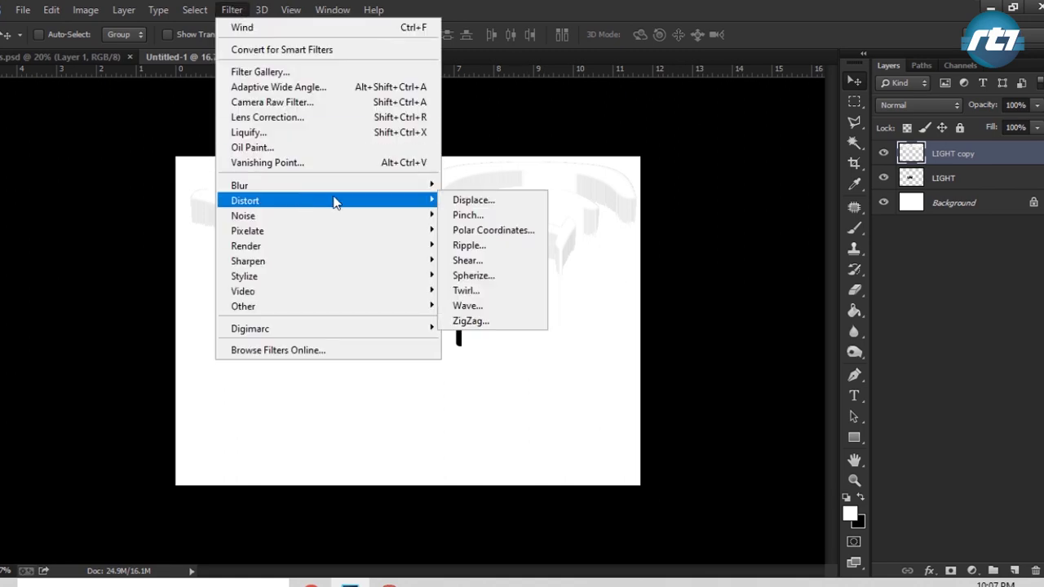
click(486, 230)
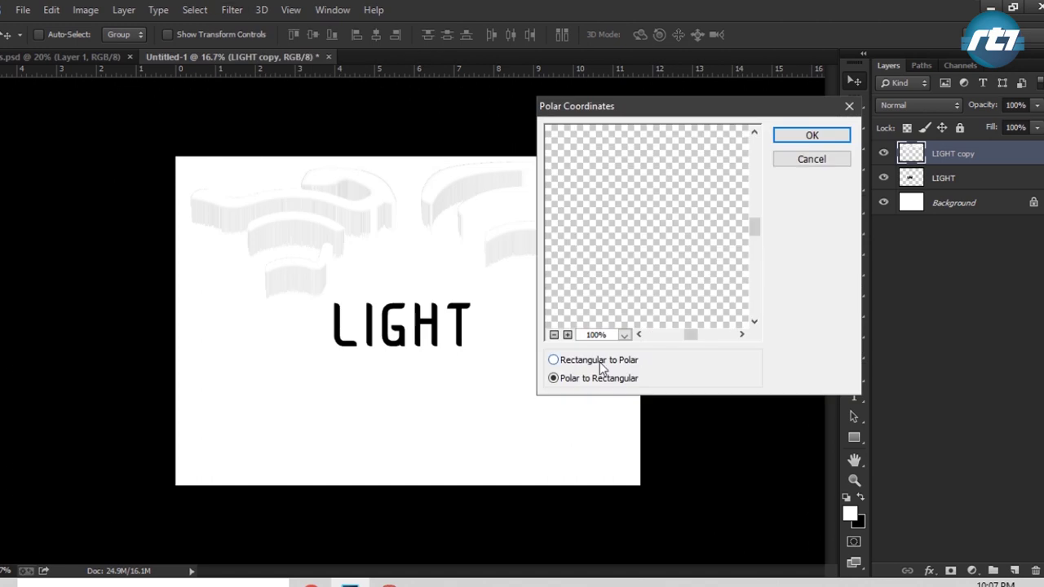
click(599, 360)
click(553, 335)
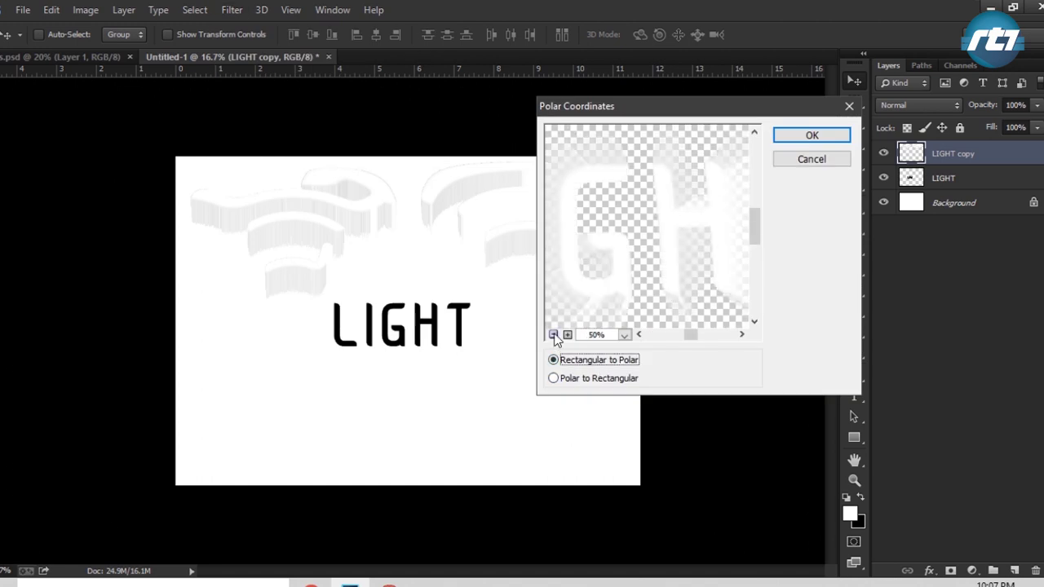
click(554, 334)
drag(620, 273, 670, 264)
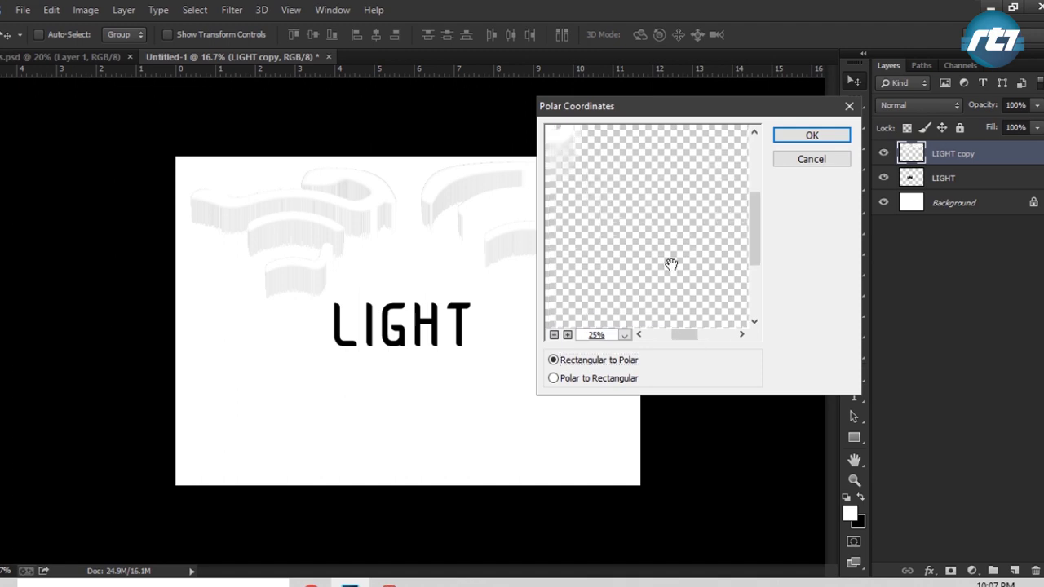
click(810, 136)
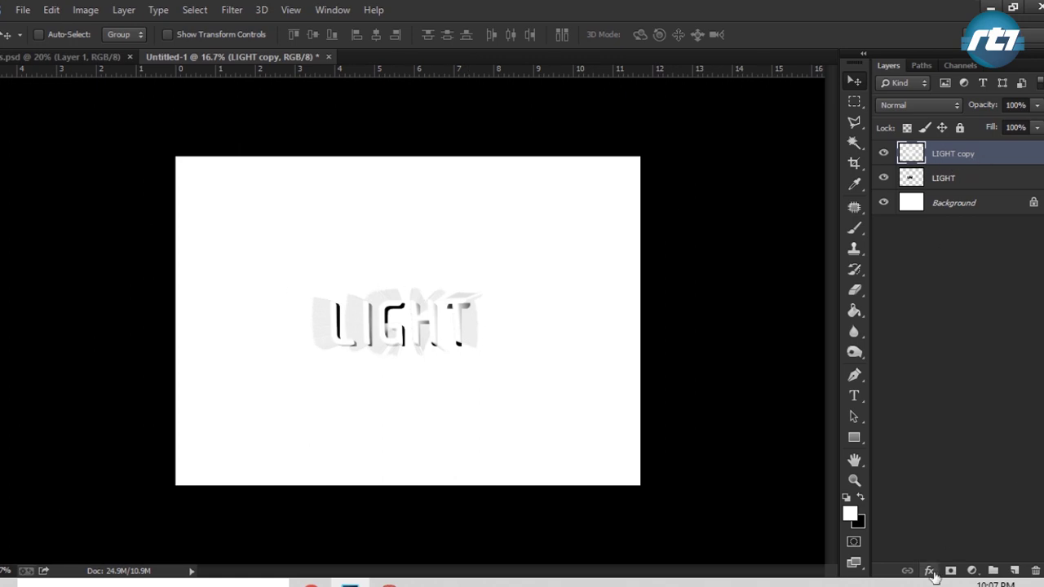
- Set the LIGHT copy layer's blend mode to Screen in Blending Options
click(931, 572)
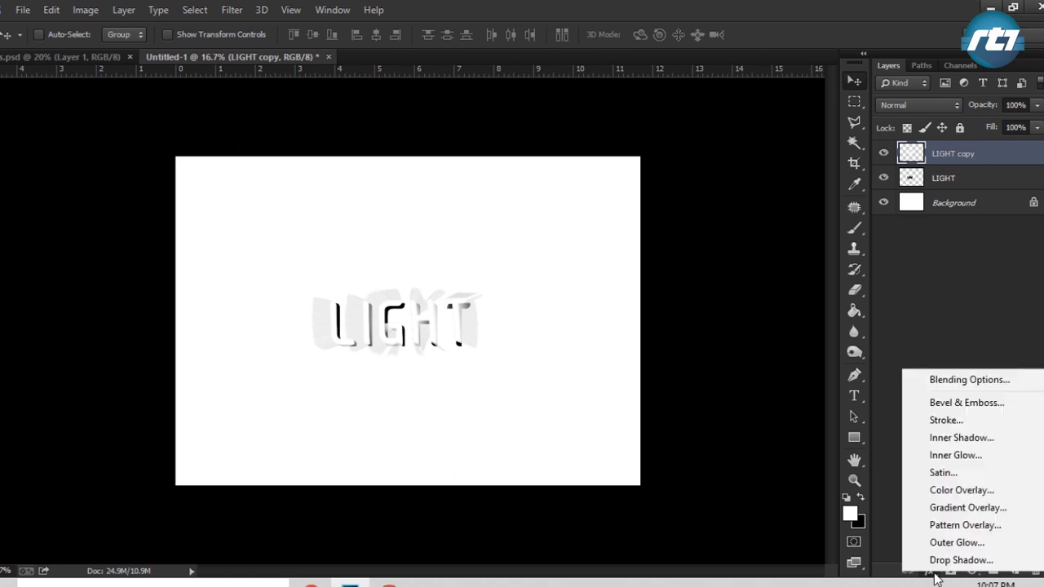
click(959, 381)
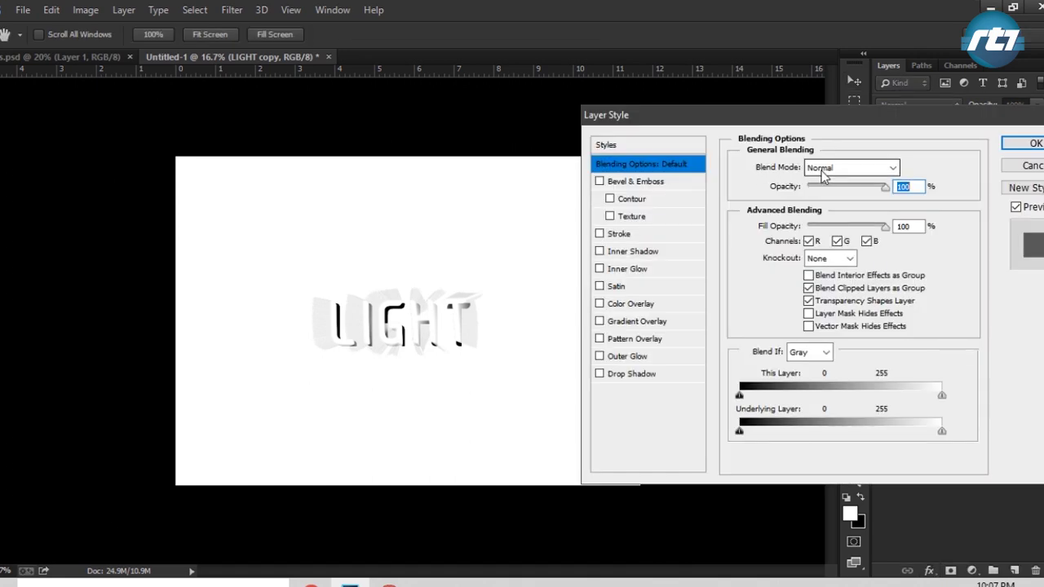
click(824, 175)
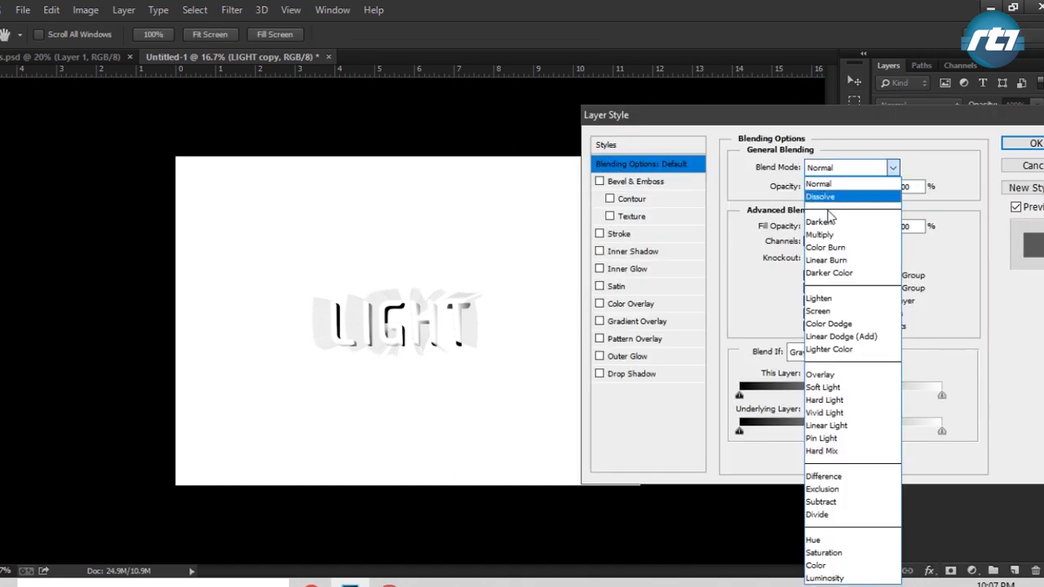
click(838, 317)
click(1027, 145)
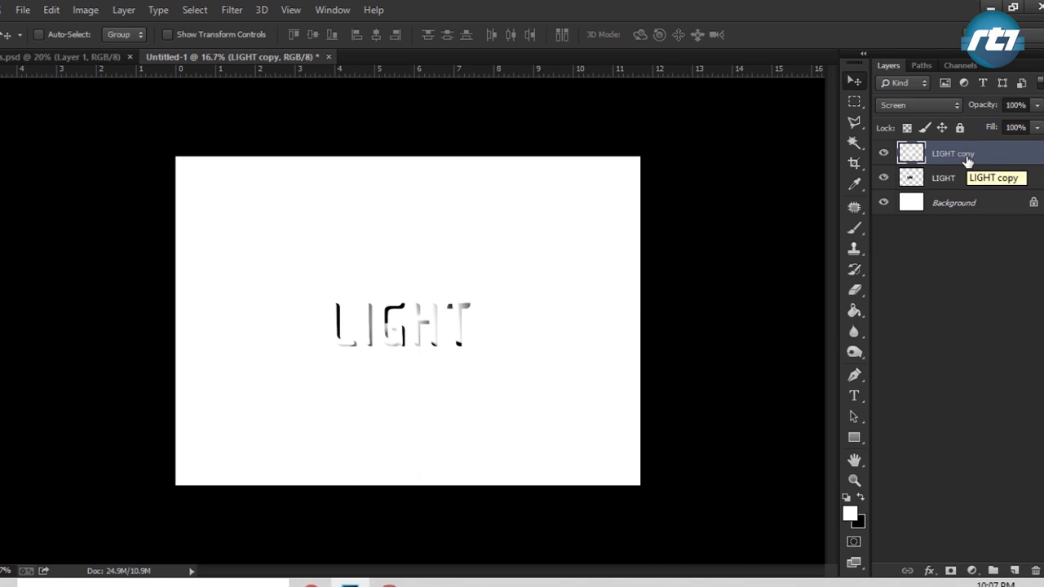
- Add a new empty Layer 1 and switch to the Gradient Tool
click(1016, 570)
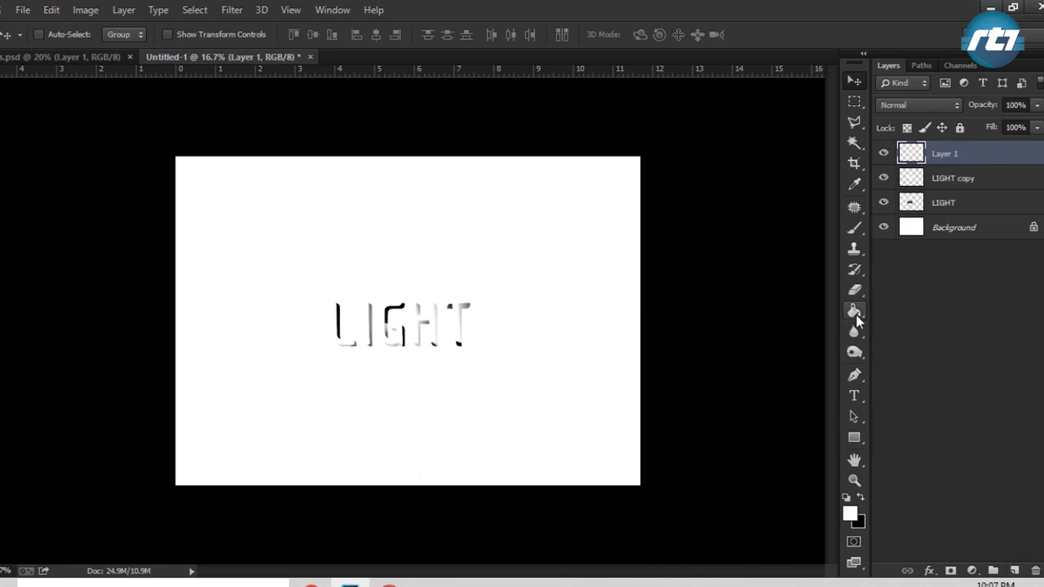
click(854, 311)
click(902, 313)
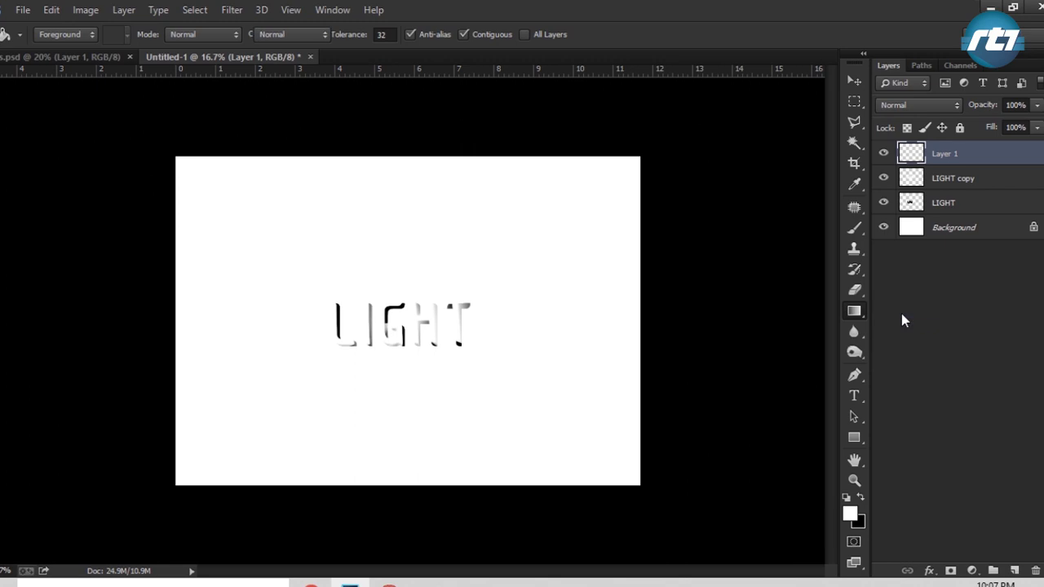
- In the Gradient Editor, set the left colour stop to bright yellow ffe400
click(58, 34)
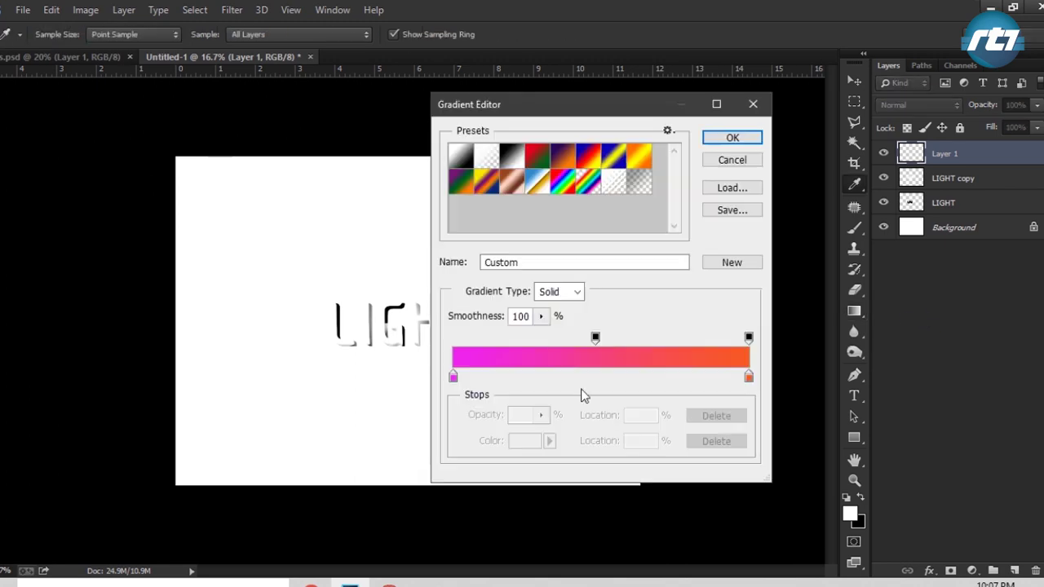
click(453, 376)
double_click(453, 376)
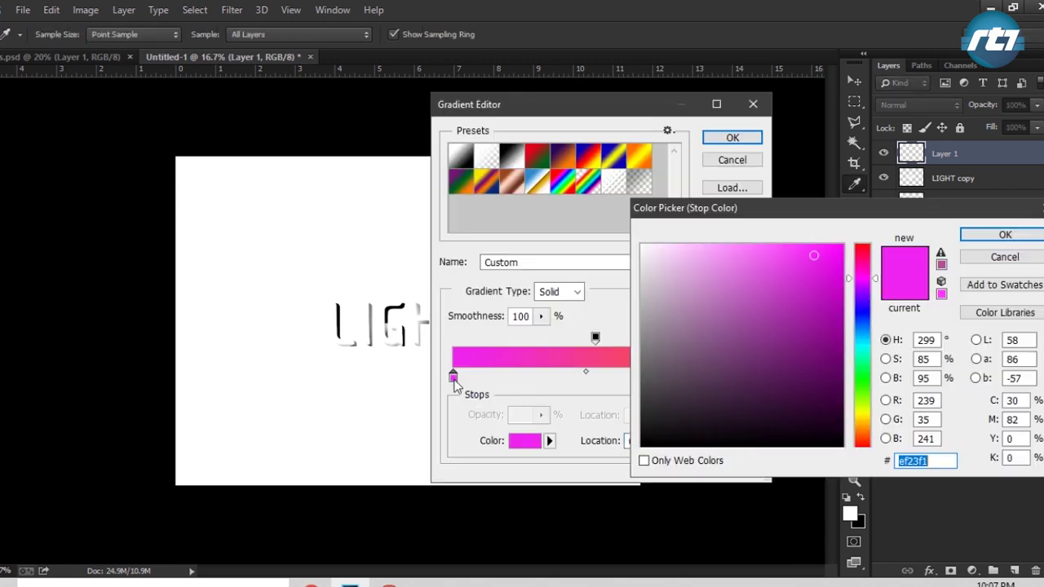
click(864, 418)
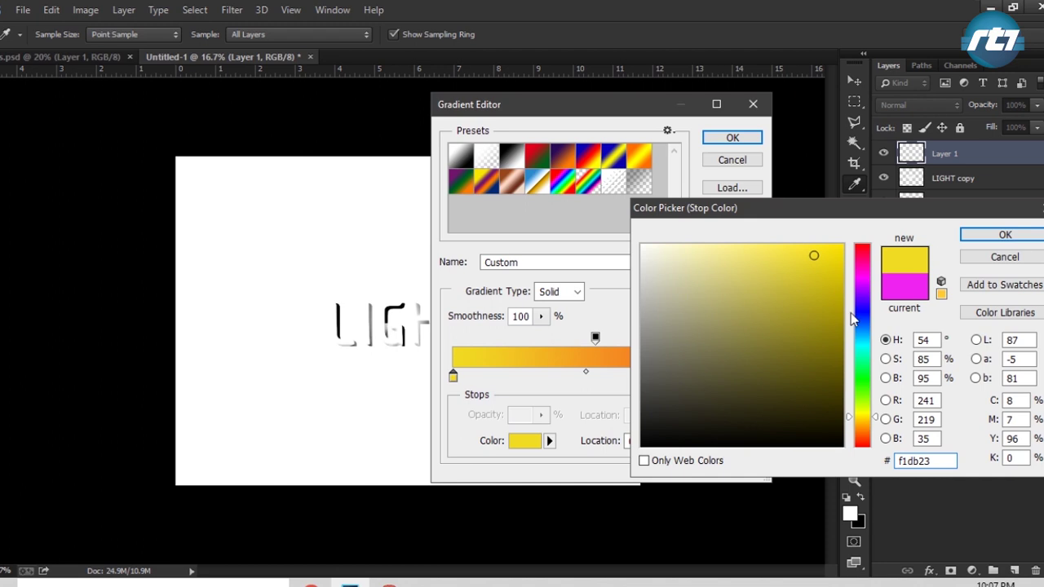
drag(822, 254, 852, 243)
click(1001, 235)
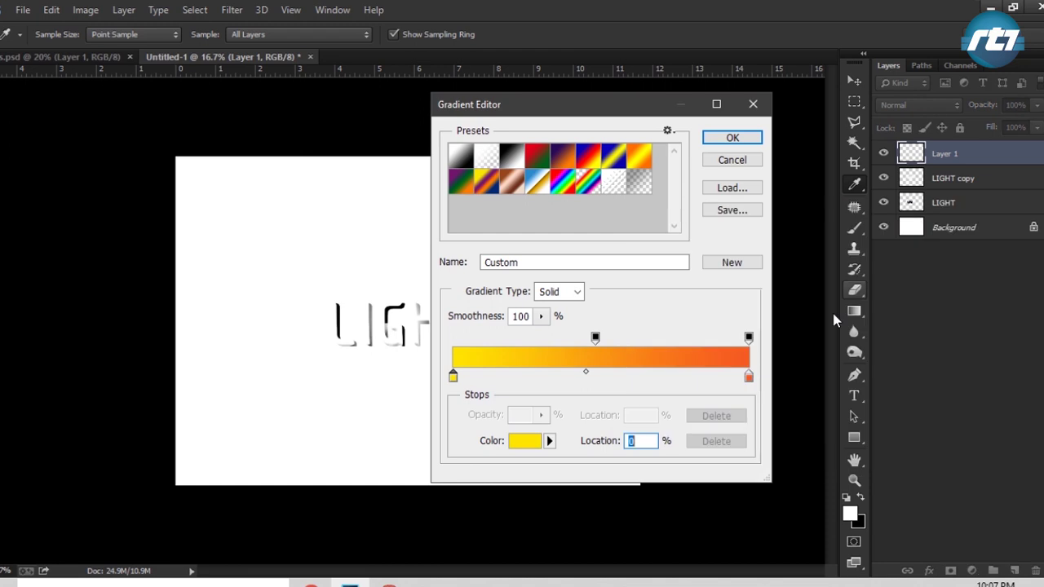
- Set the gradient's right colour stop to pure red ff0000
click(749, 377)
double_click(749, 376)
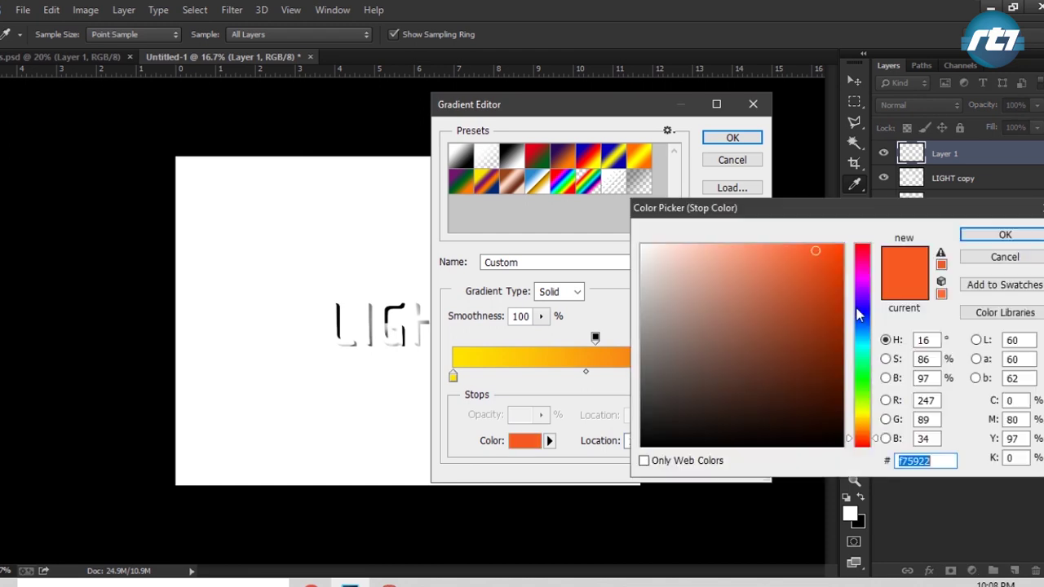
drag(835, 251, 845, 243)
drag(879, 435, 879, 455)
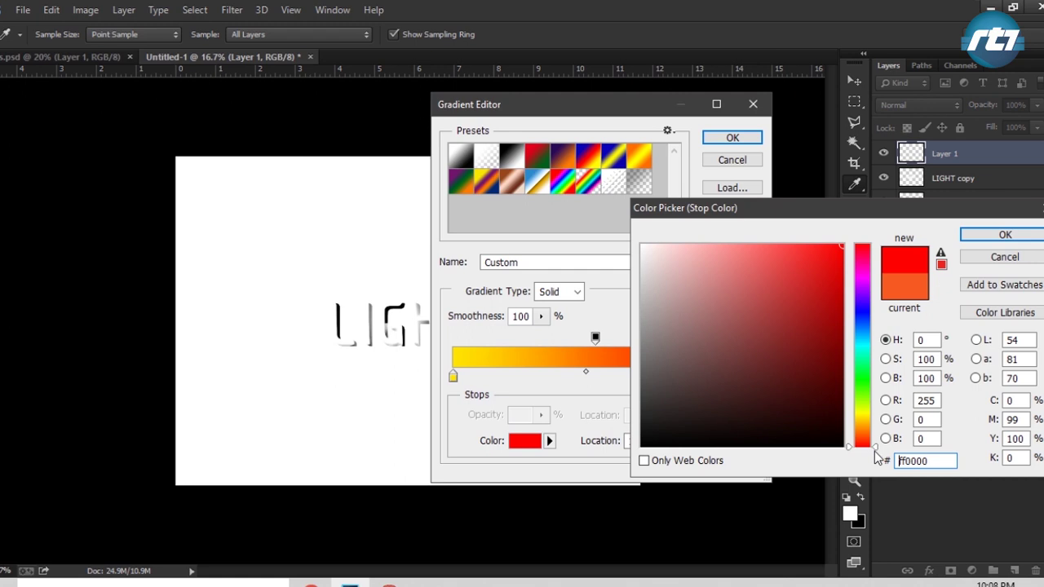
click(1005, 235)
- Drag a radial yellow-to-red gradient across Layer 1 from lower left toward top right
click(755, 140)
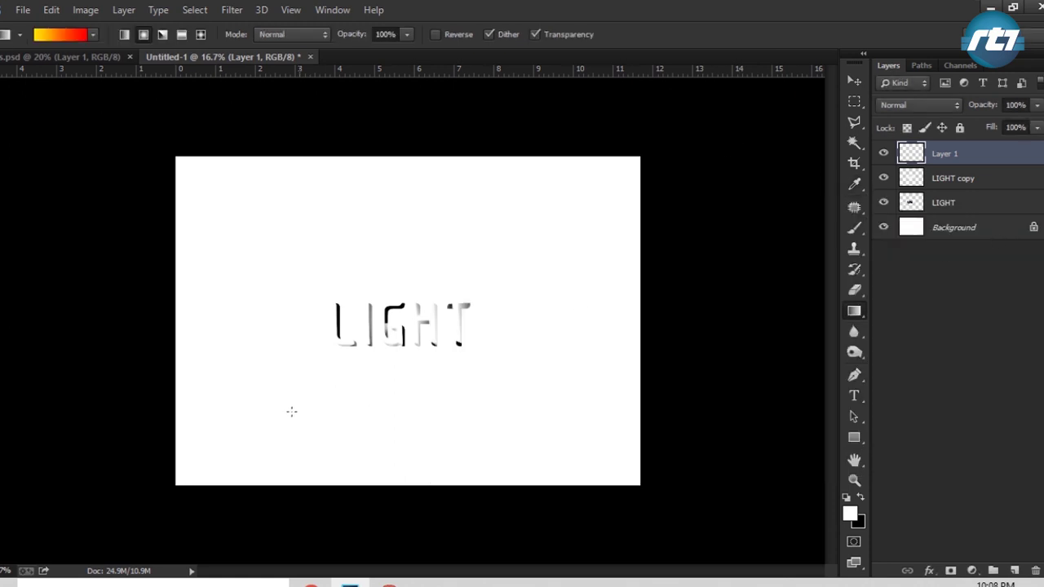
drag(252, 417, 612, 191)
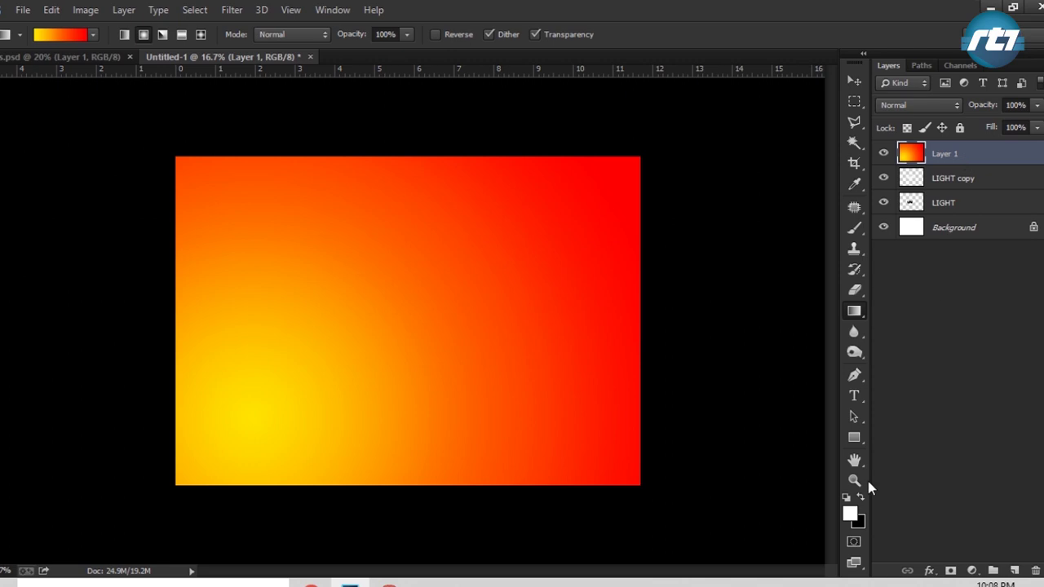
- Set Layer 1's blend mode to Color in Blending Options
click(929, 570)
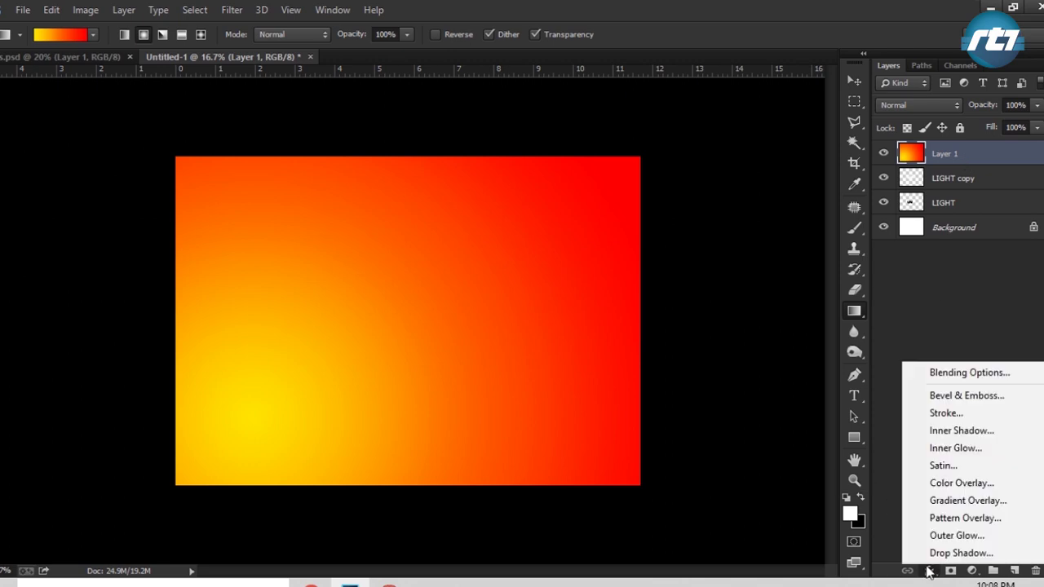
click(938, 372)
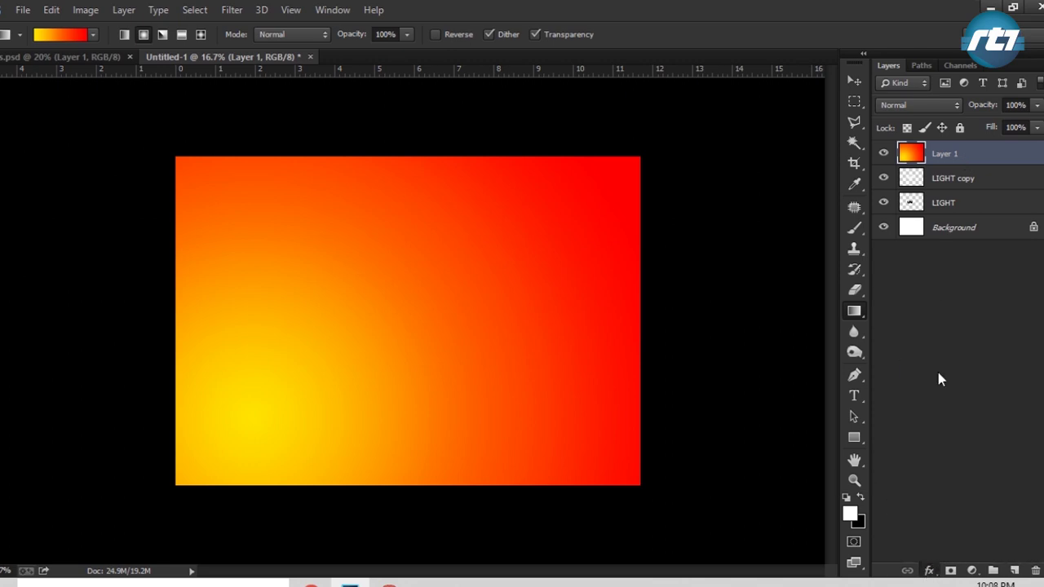
click(850, 167)
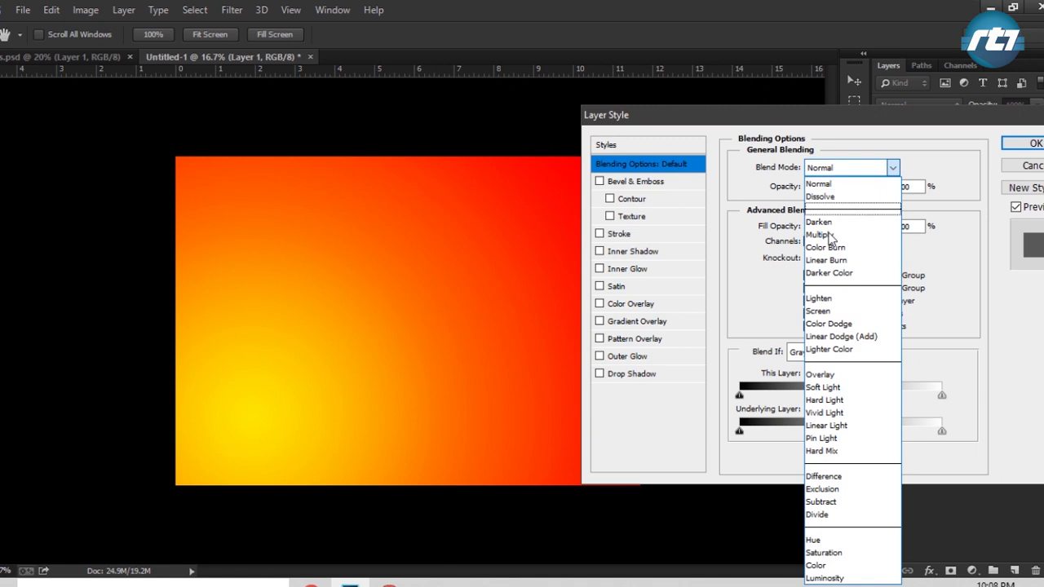
click(817, 565)
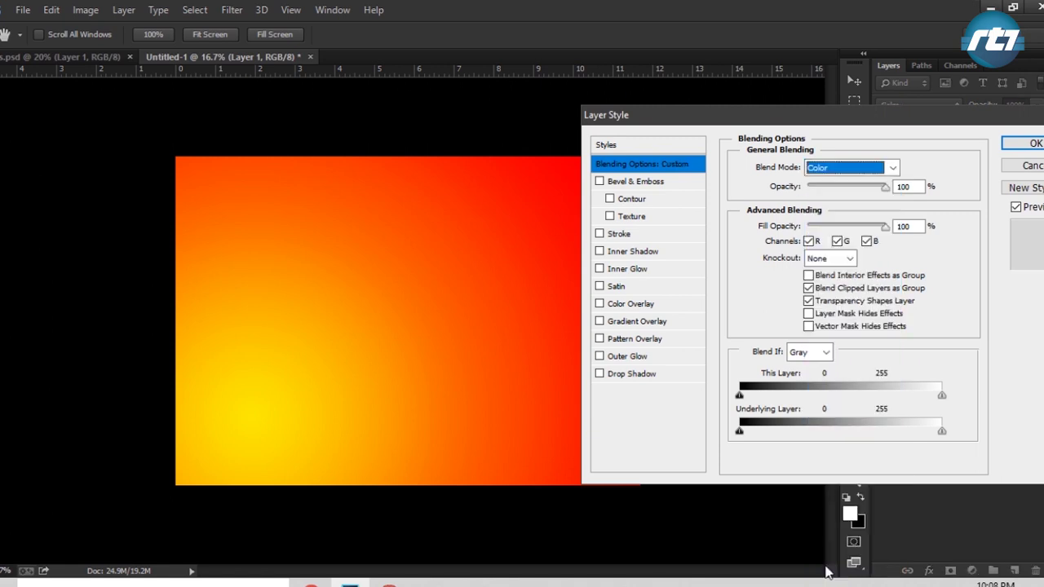
click(1018, 144)
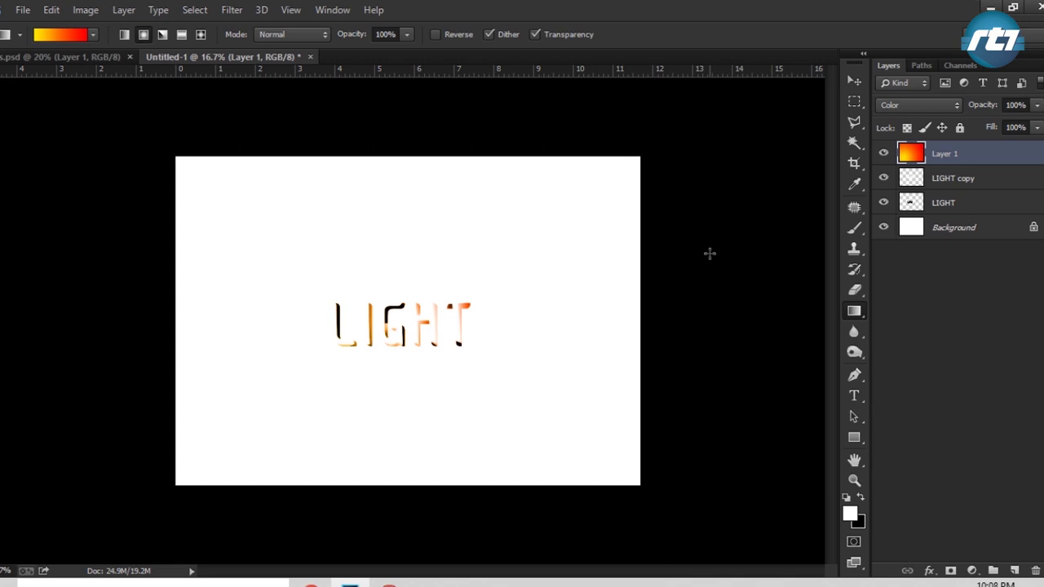
- Invert Layer 1 to a blue-cyan gradient and make LIGHT copy the active layer
key(ctrl+i)
key(v)
key(alt+bracketleft)
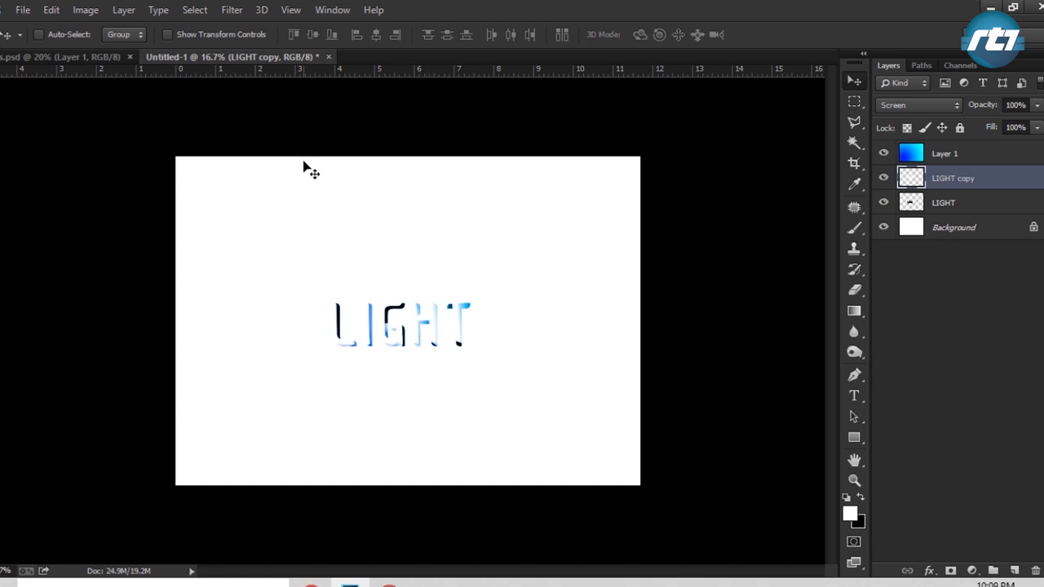
- Apply a Zoom Radial Blur, amount 100, Good quality, to the LIGHT copy layer
click(232, 11)
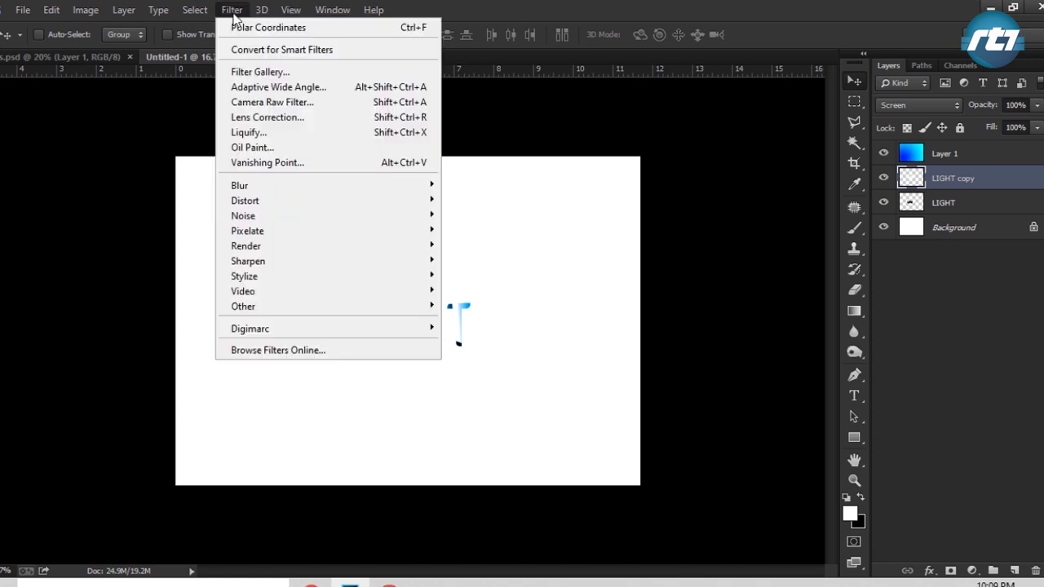
mouse_move(286, 187)
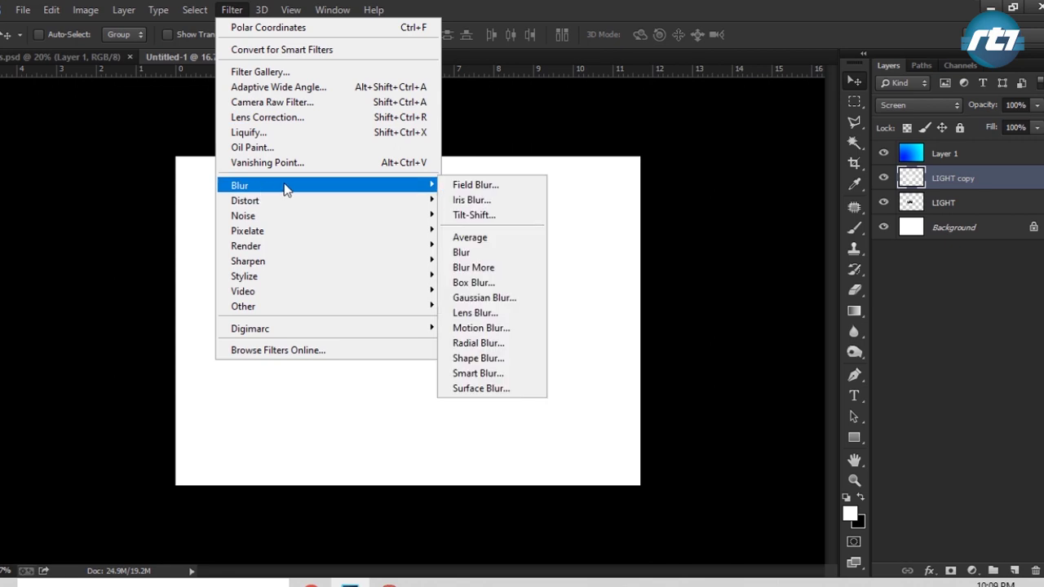
click(496, 342)
drag(712, 137, 668, 139)
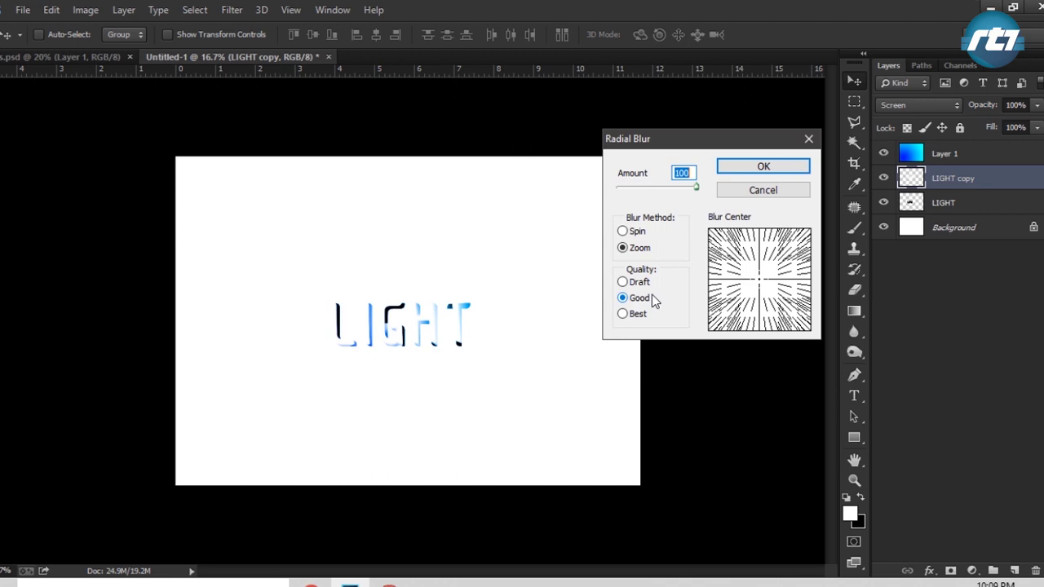
click(740, 171)
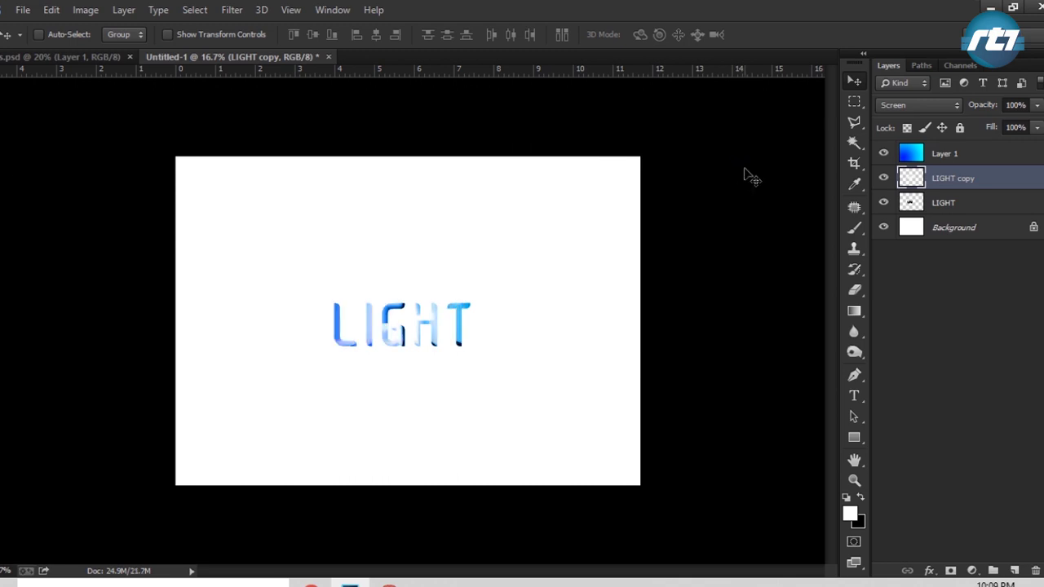
- Fill the Background layer with black and reapply the radial blur to LIGHT copy
click(973, 233)
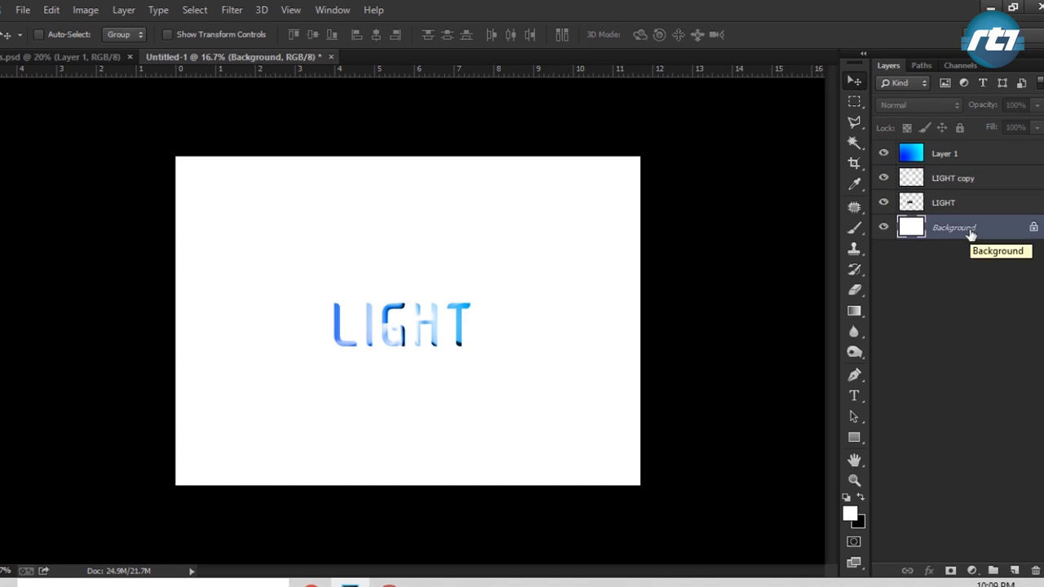
key(ctrl+BackSpace)
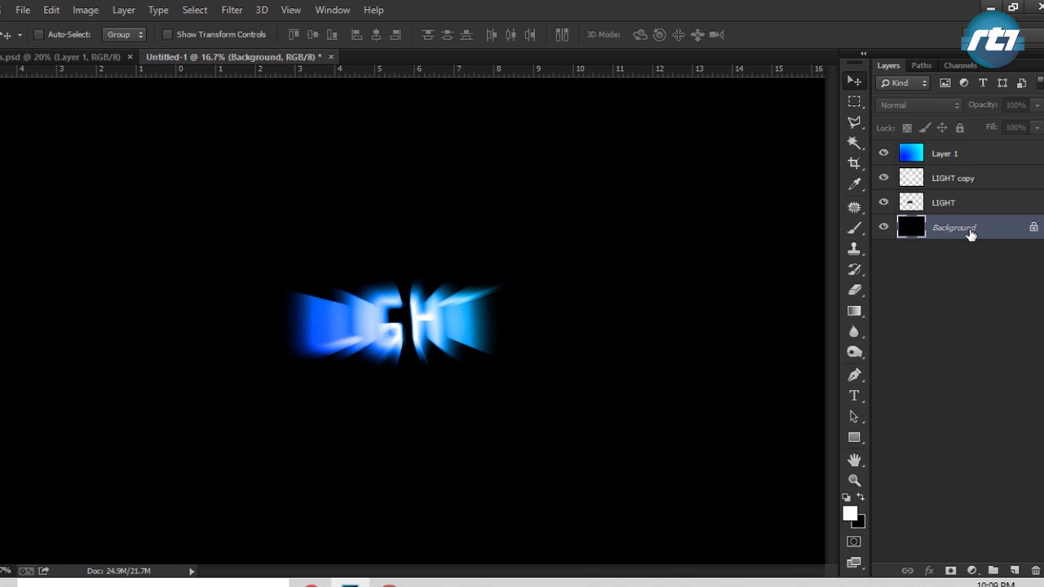
click(956, 181)
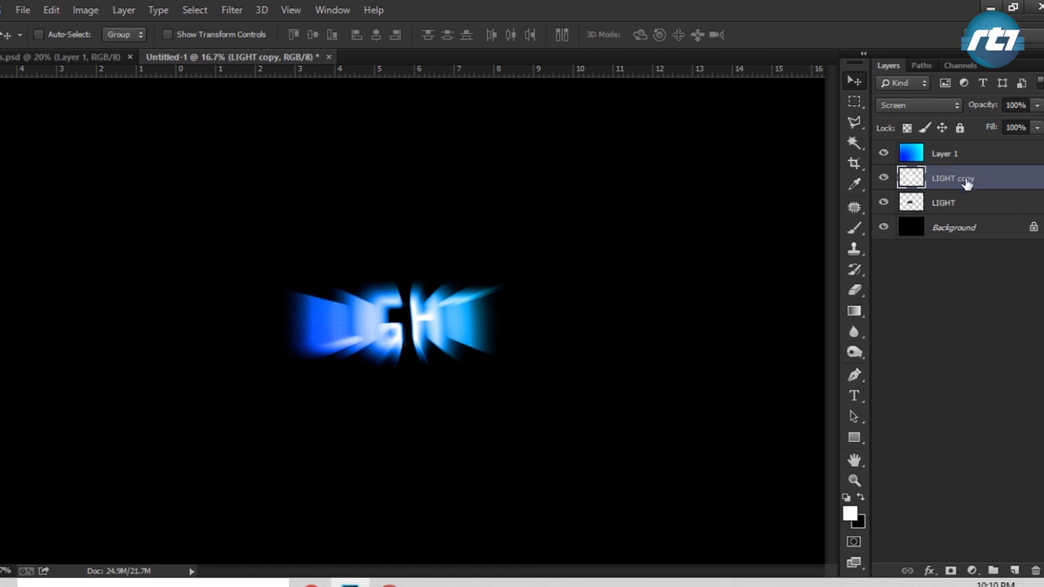
click(964, 178)
key(ctrl+f)
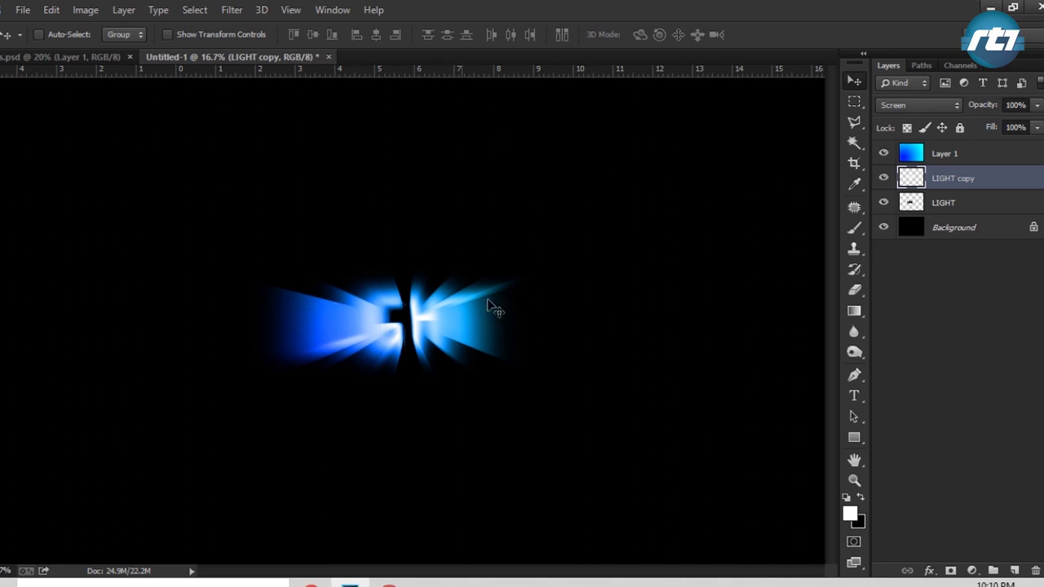
- Load the LIGHT text selection from Alpha 1 and create a new empty layer
click(963, 66)
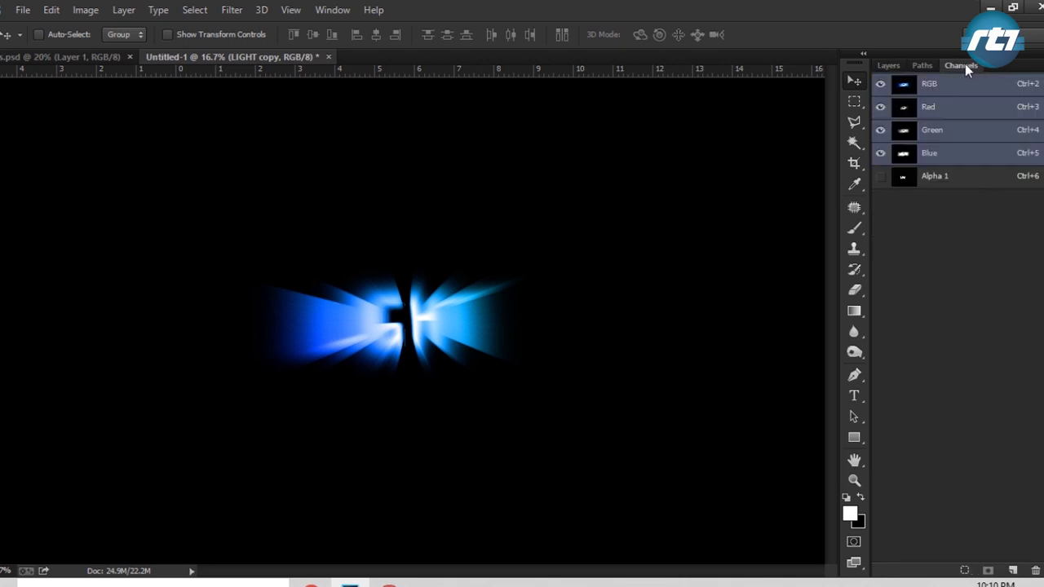
ctrl+click(946, 184)
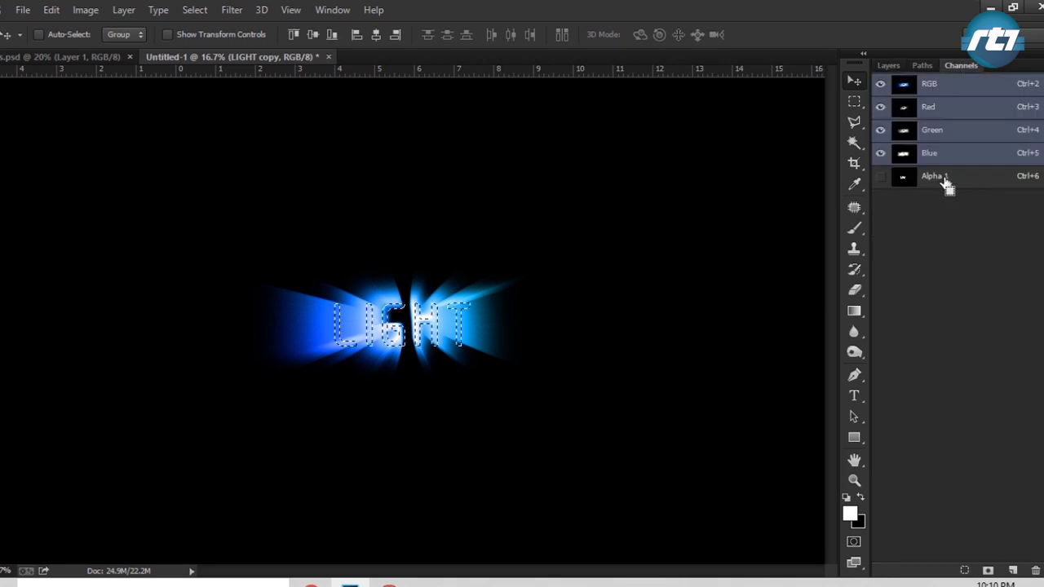
click(888, 65)
key(ctrl+shift+alt+n)
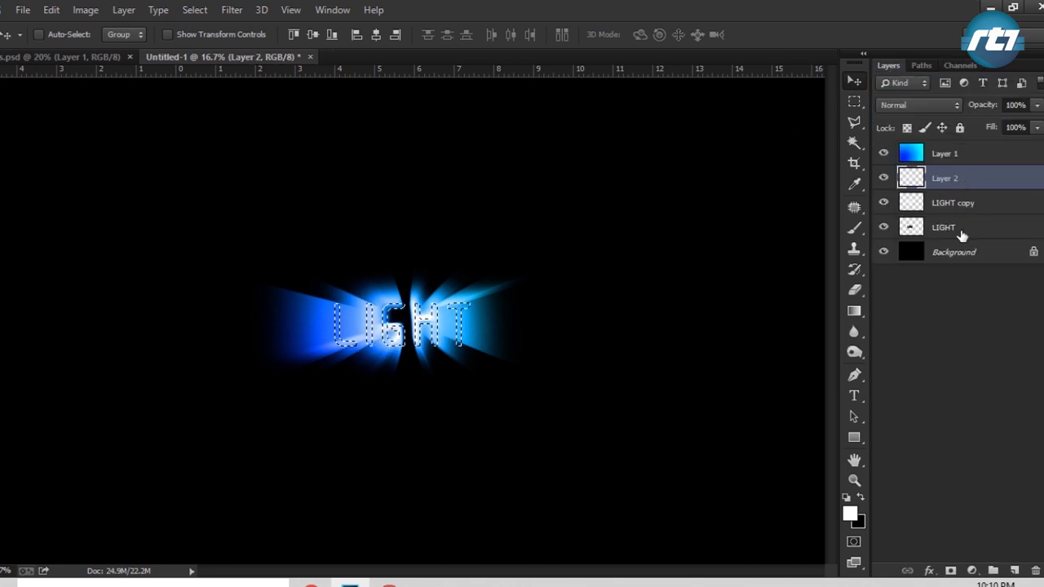
- Fill the selected letters with black using the Paint Bucket, then deselect
key(g)
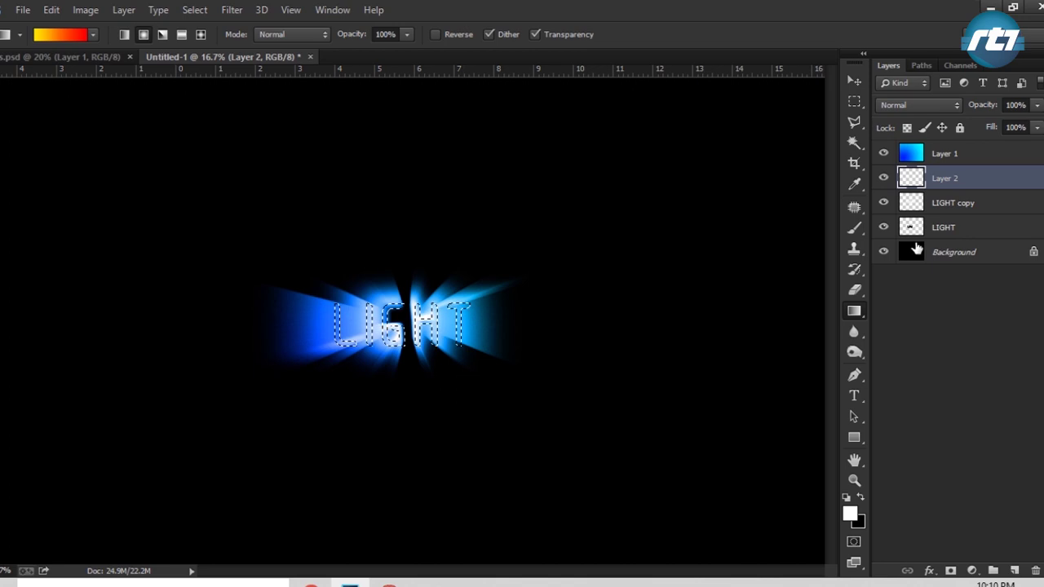
right_click(853, 310)
click(884, 324)
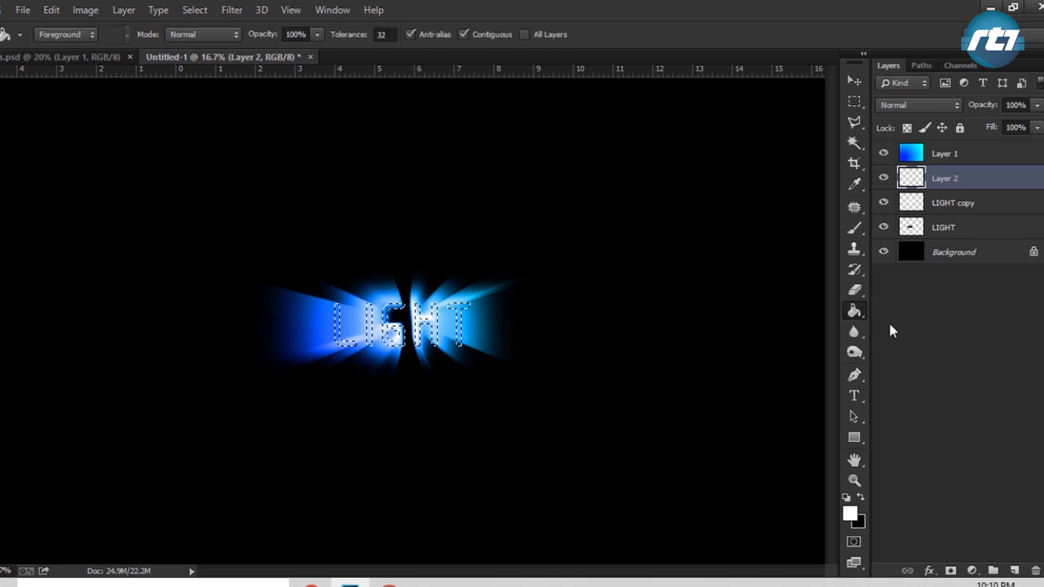
click(849, 513)
drag(668, 443, 642, 446)
click(1002, 235)
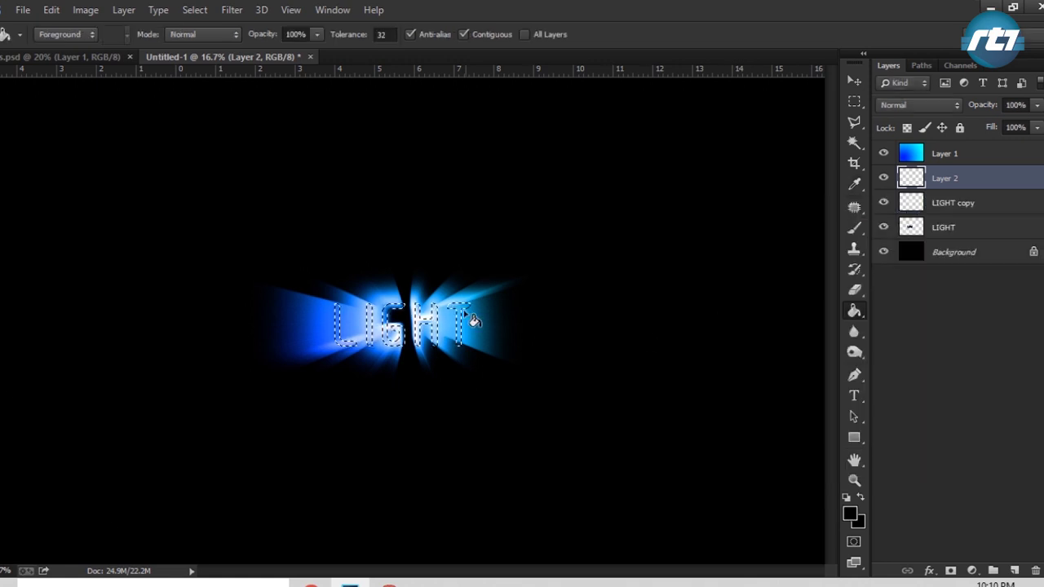
click(391, 326)
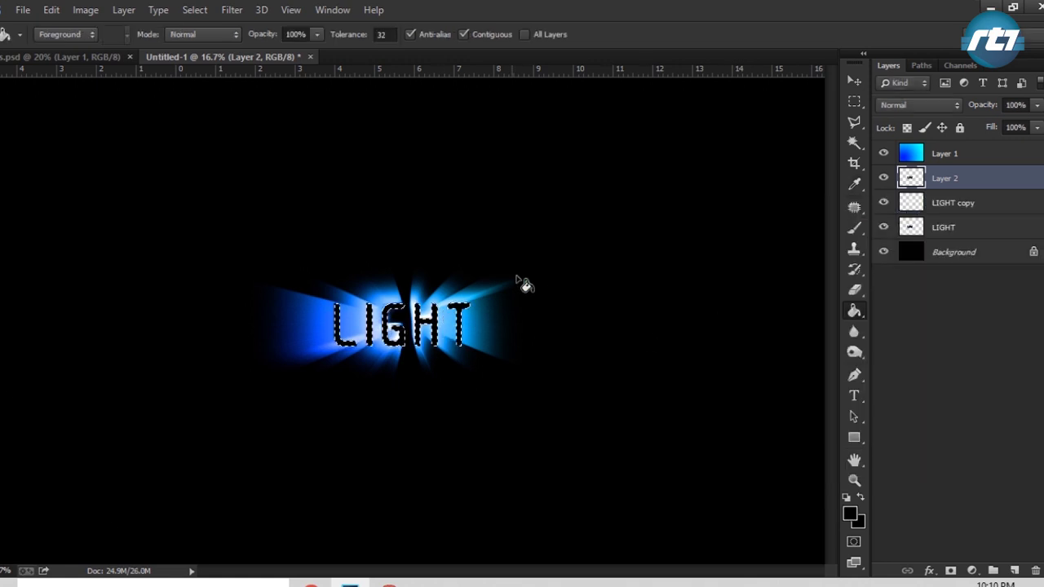
key(ctrl+d)
- Reload the letter selection and fill L, I, G, H, T with white, then deselect
ctrl+click(909, 181)
click(849, 512)
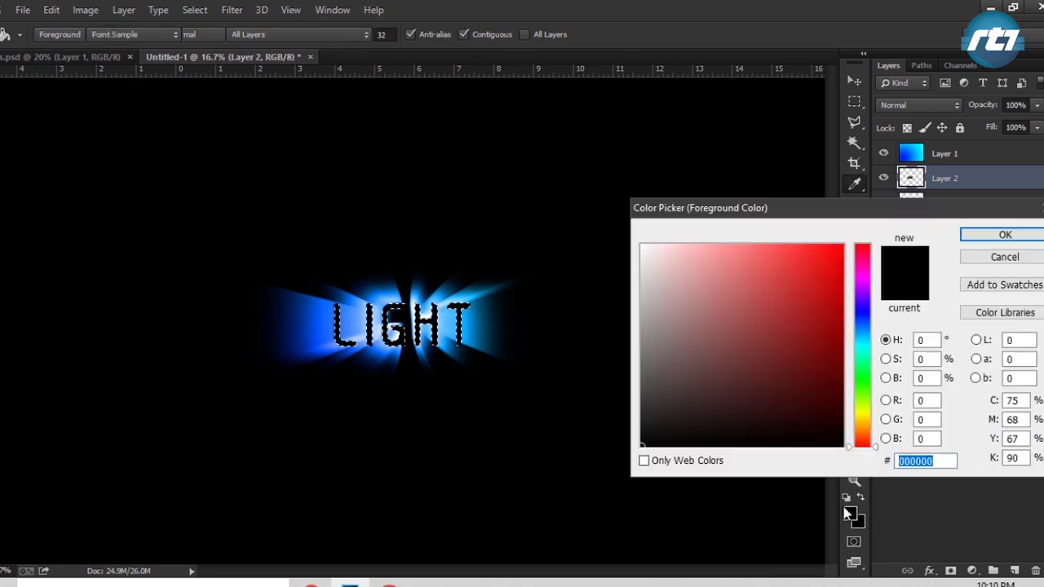
click(655, 261)
click(1005, 234)
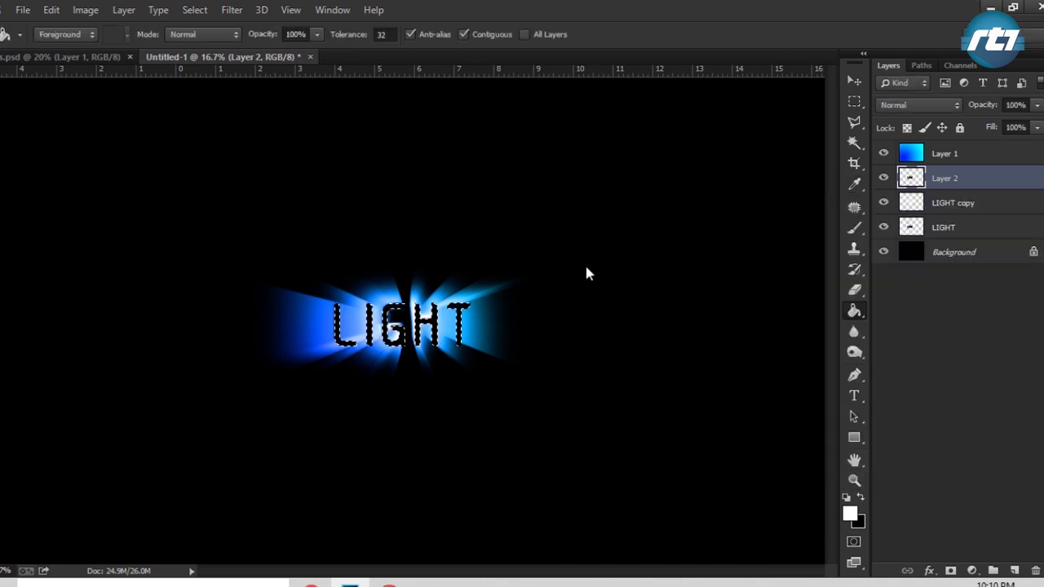
click(460, 320)
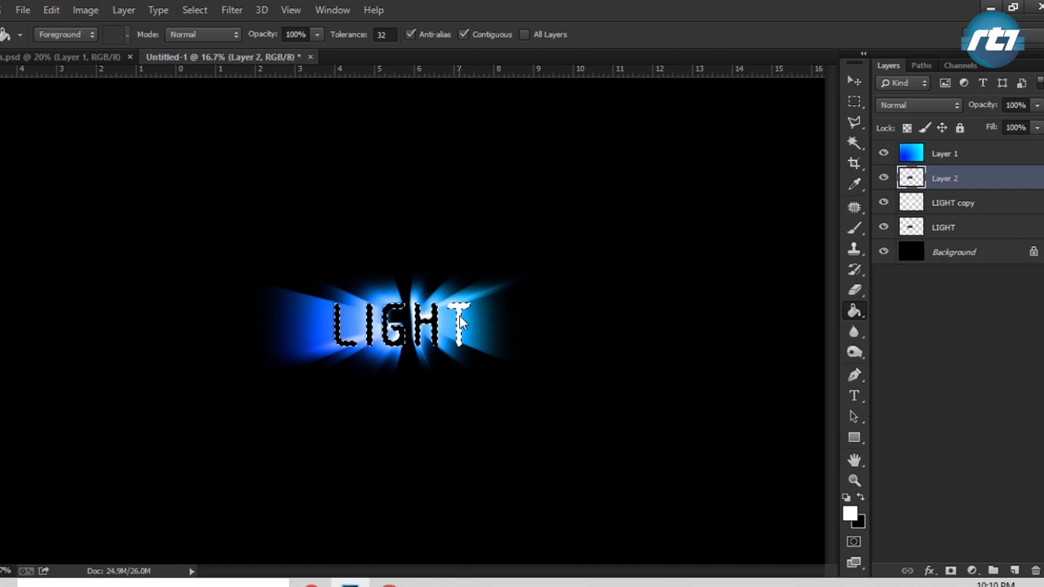
click(430, 326)
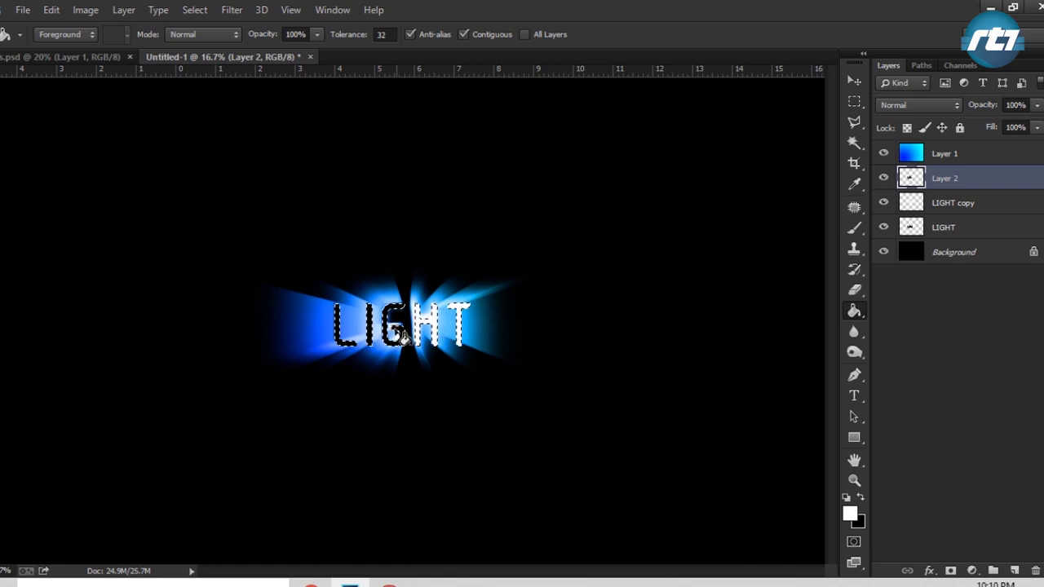
click(403, 336)
click(375, 334)
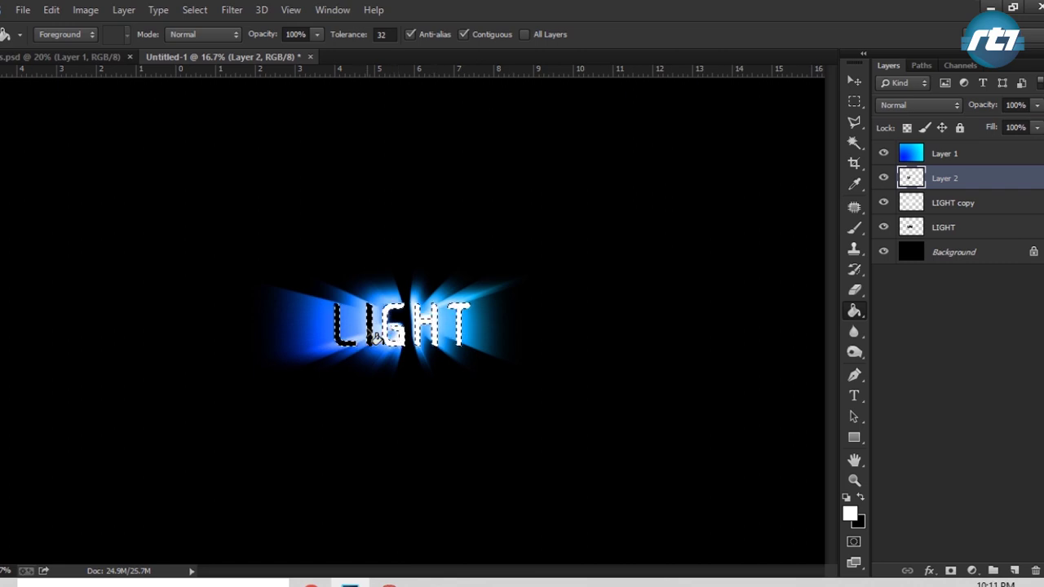
click(345, 336)
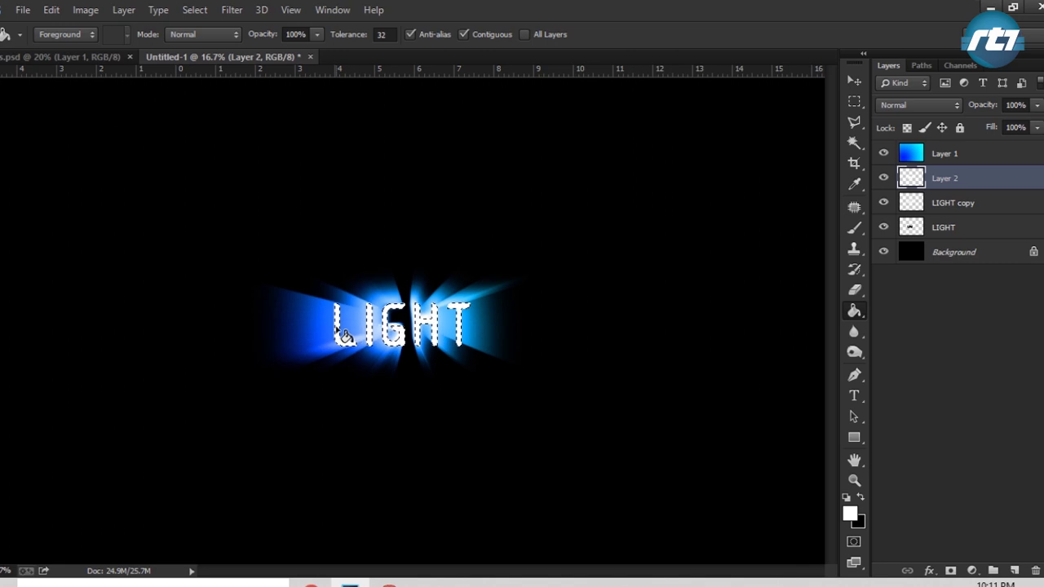
key(ctrl+d)
- Zoom in on the text and invert Layer 1 so its gradient turns orange-red
click(853, 83)
key(z)
click(508, 370)
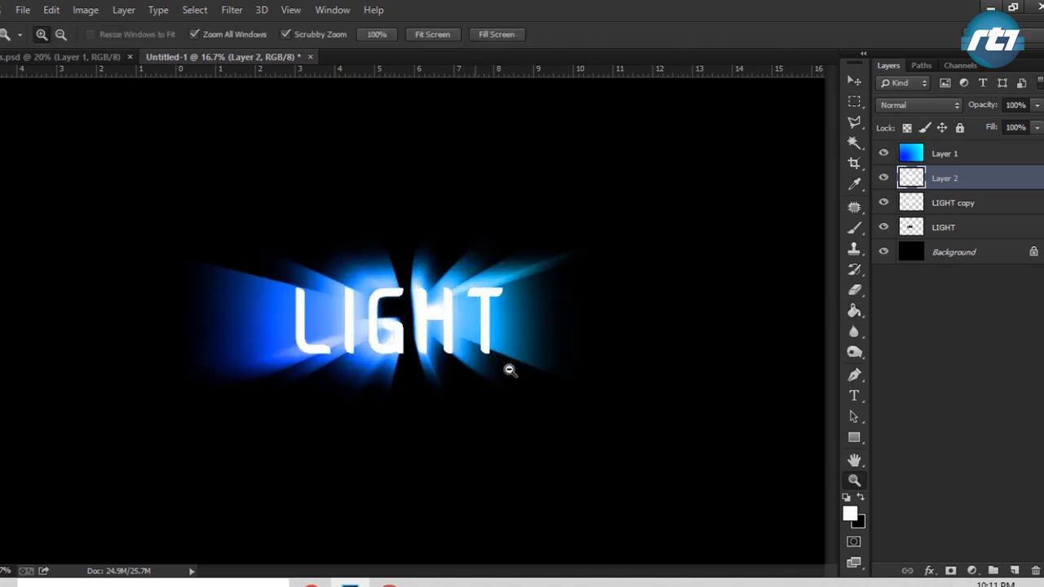
drag(508, 370, 549, 331)
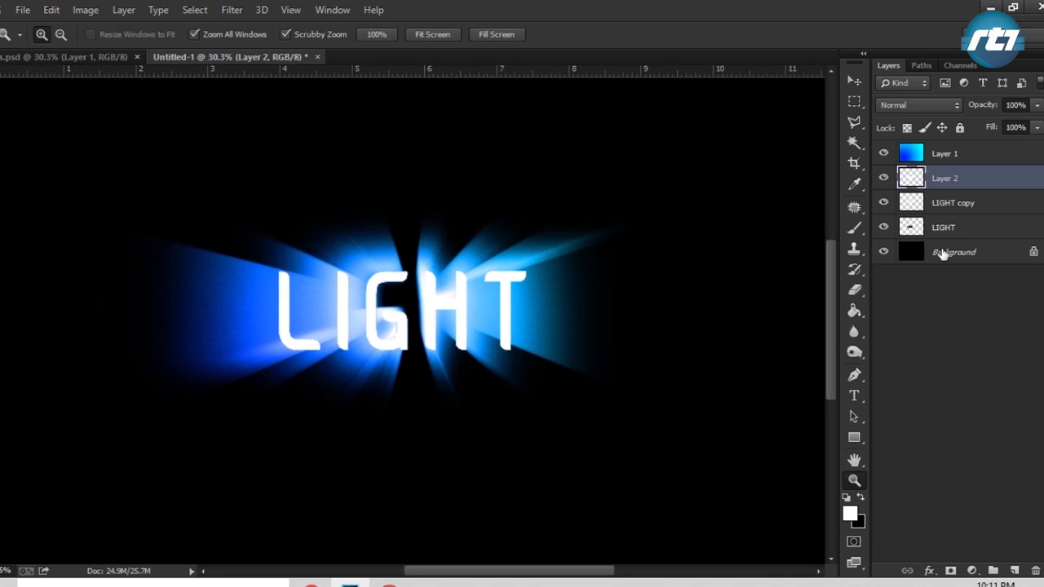
click(962, 205)
click(959, 181)
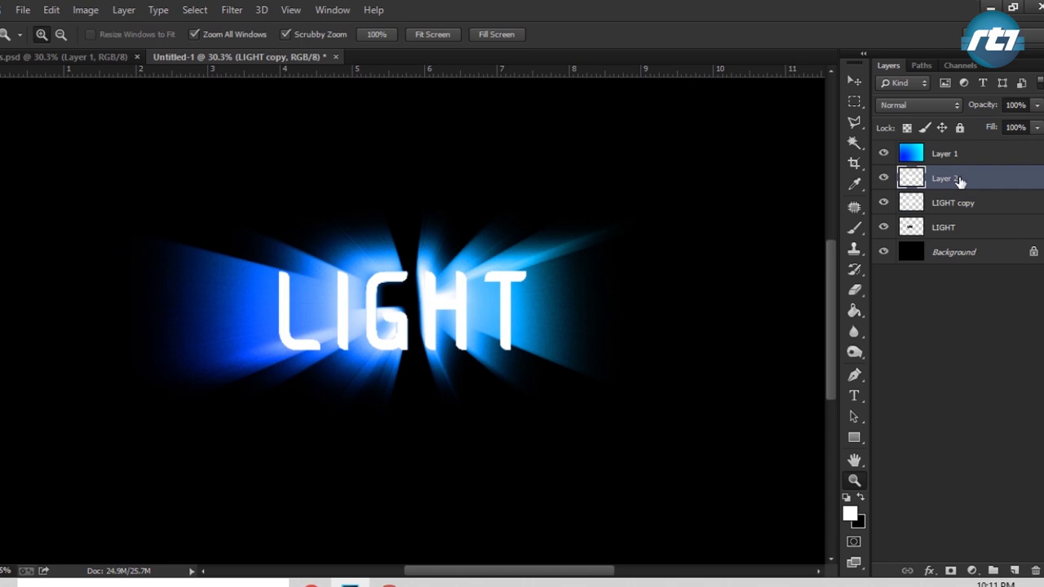
click(967, 204)
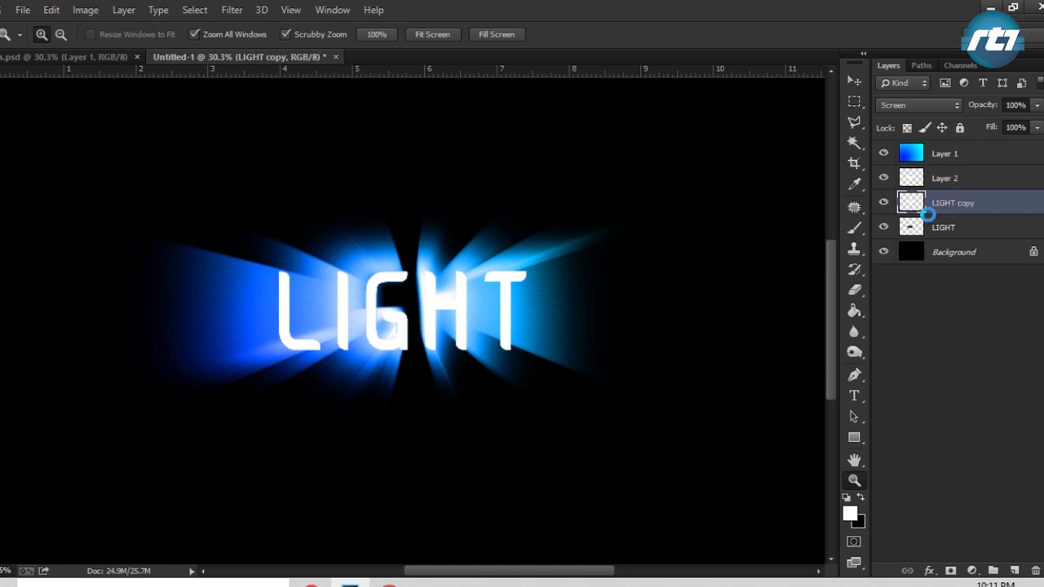
ctrl+click(903, 207)
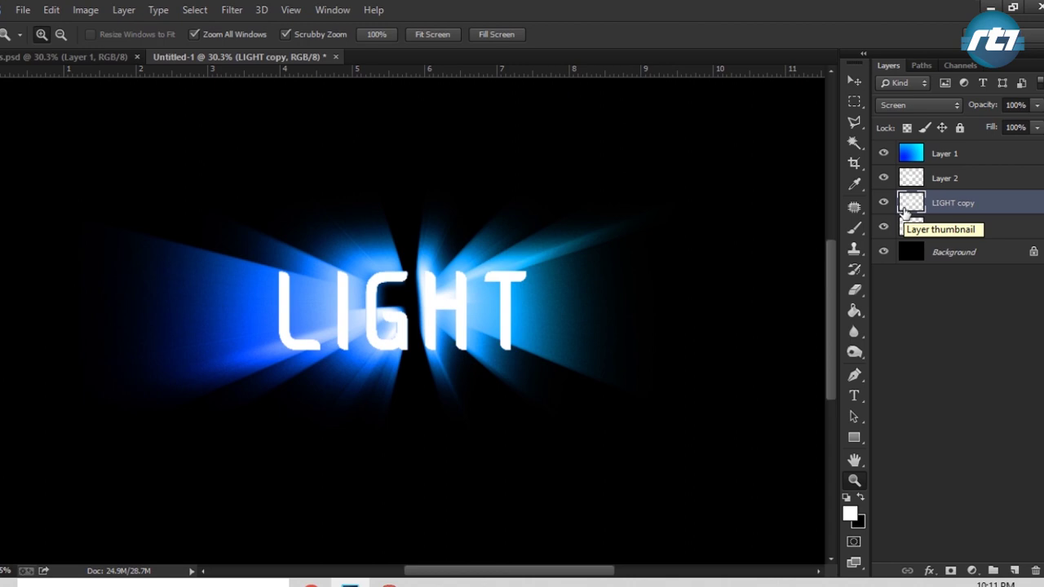
click(950, 155)
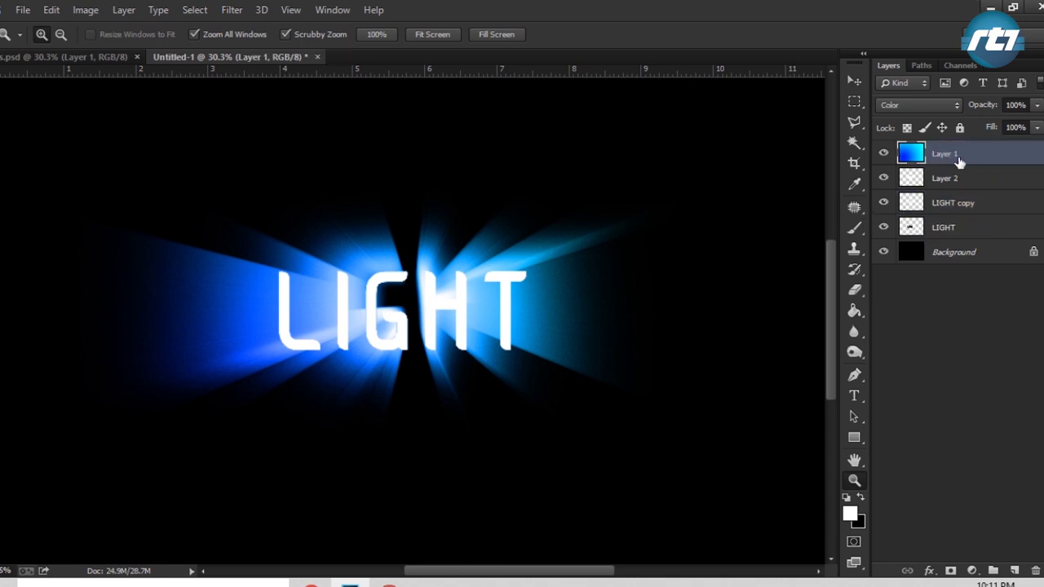
key(ctrl+i)
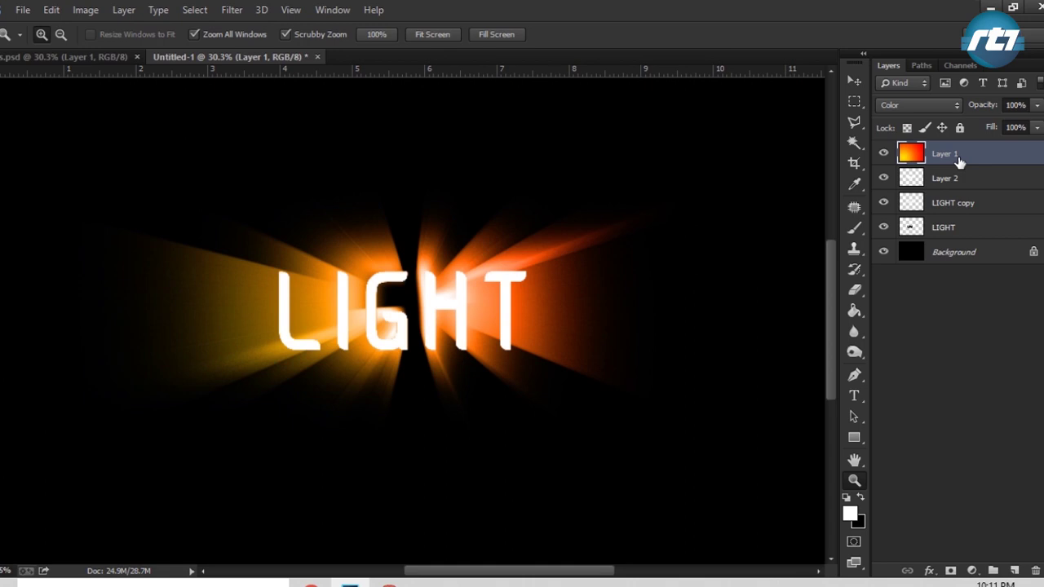